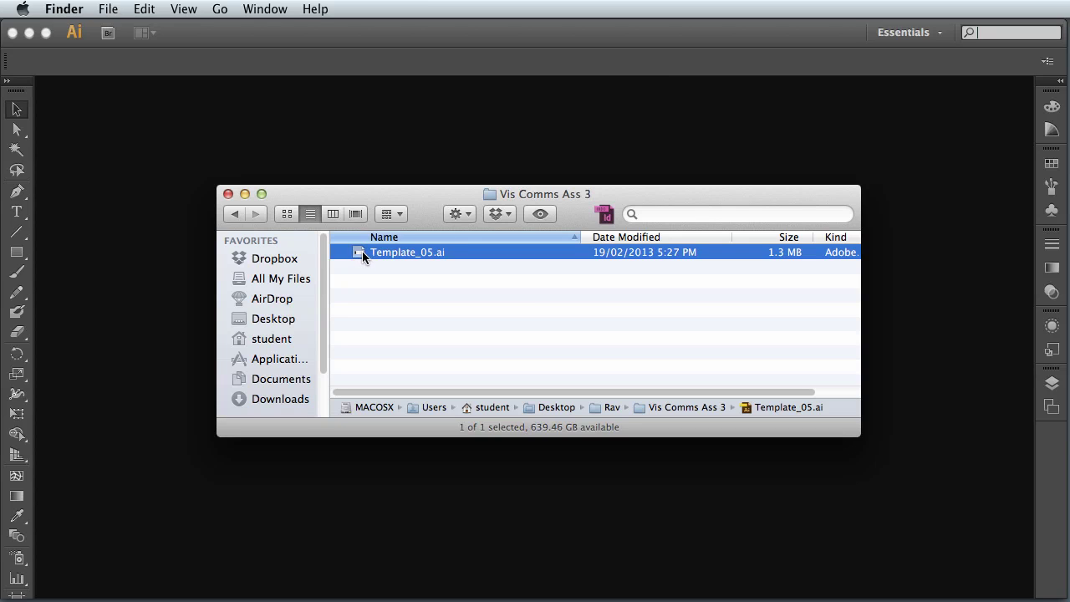
# - Open Template_05.ai from the Vis Comms Ass 3 Finder folder in Illustrator
pyautogui.moveTo(424, 207); pyautogui.dragTo(443, 217)
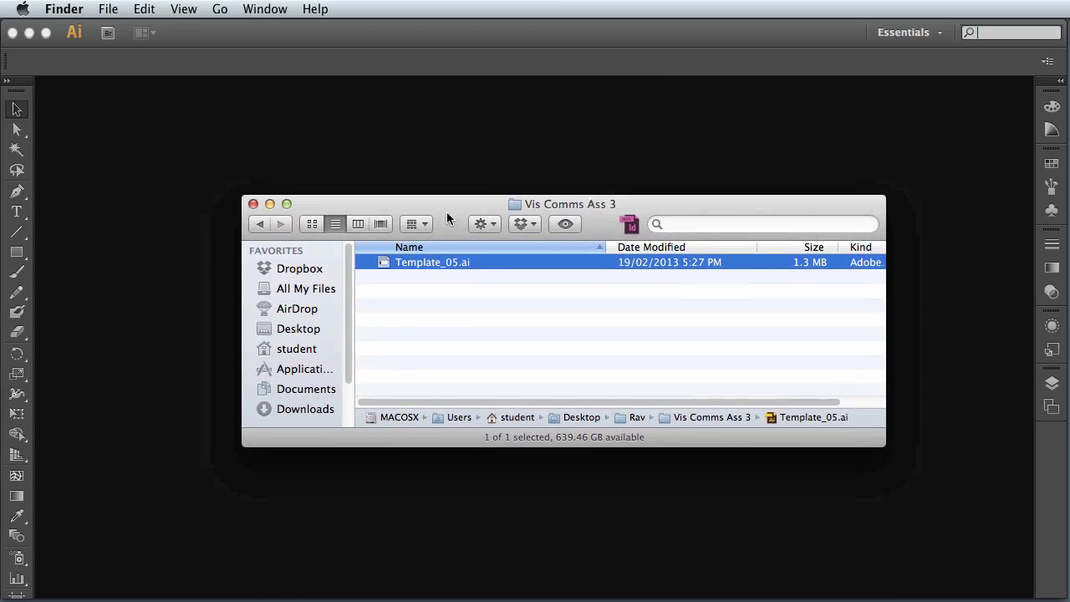
pyautogui.doubleClick(383, 263)
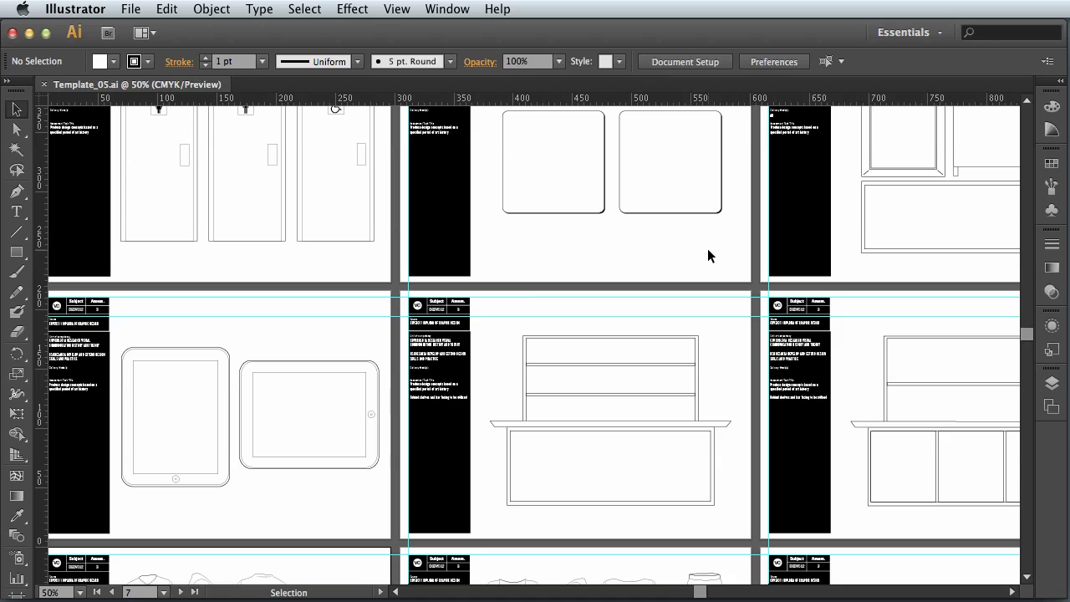
pyautogui.press('space')
pyautogui.moveTo(390, 157); pyautogui.dragTo(512, 276)
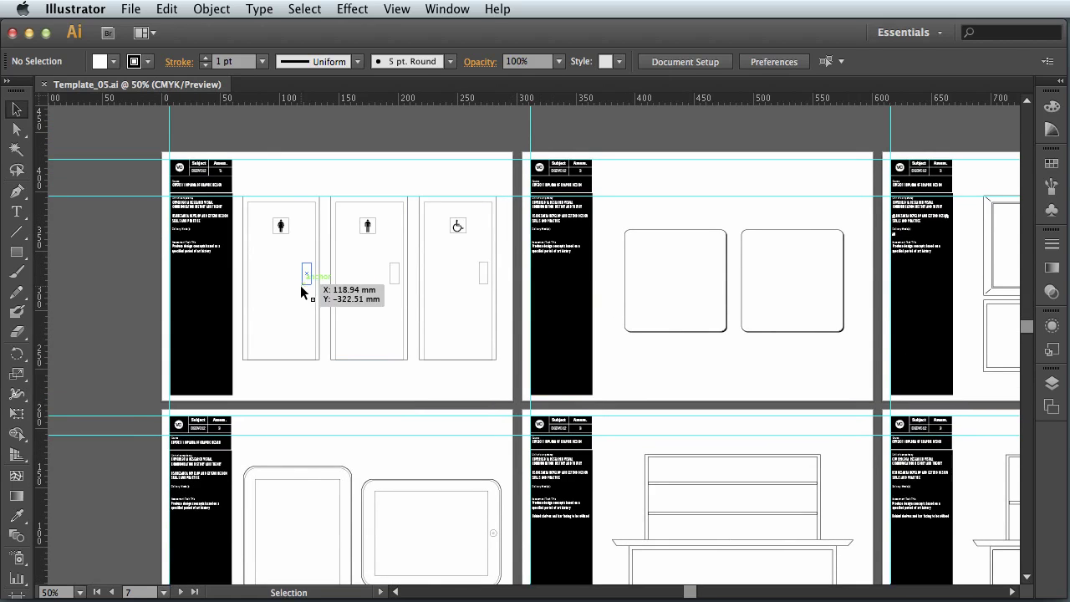
pyautogui.press('space')
pyautogui.moveTo(816, 360); pyautogui.dragTo(657, 299)
pyautogui.moveTo(897, 285); pyautogui.dragTo(910, 306)
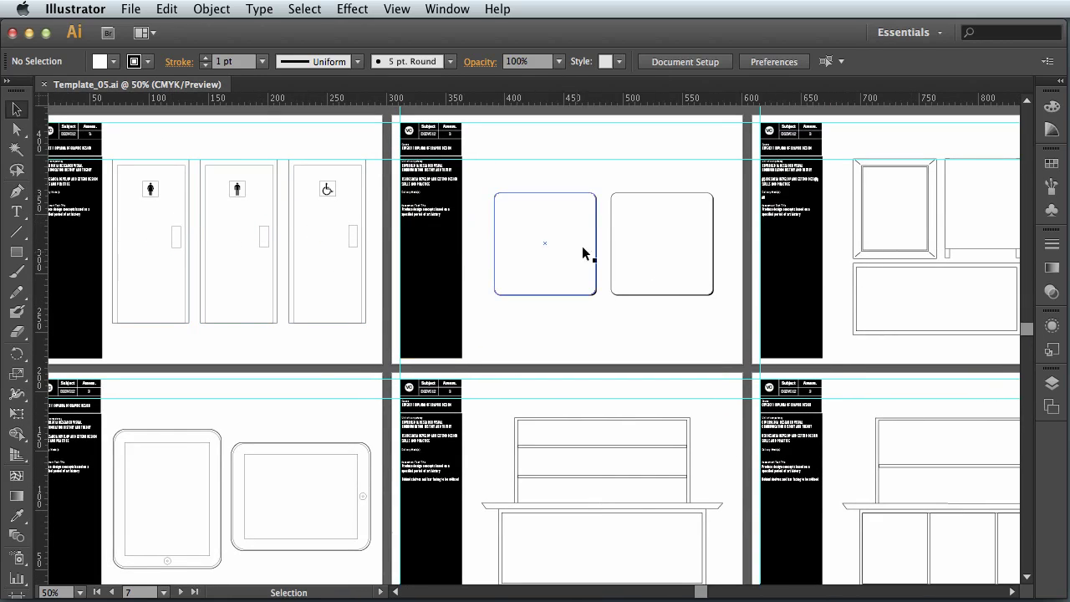
pyautogui.press('space')
pyautogui.moveTo(845, 287); pyautogui.dragTo(676, 255)
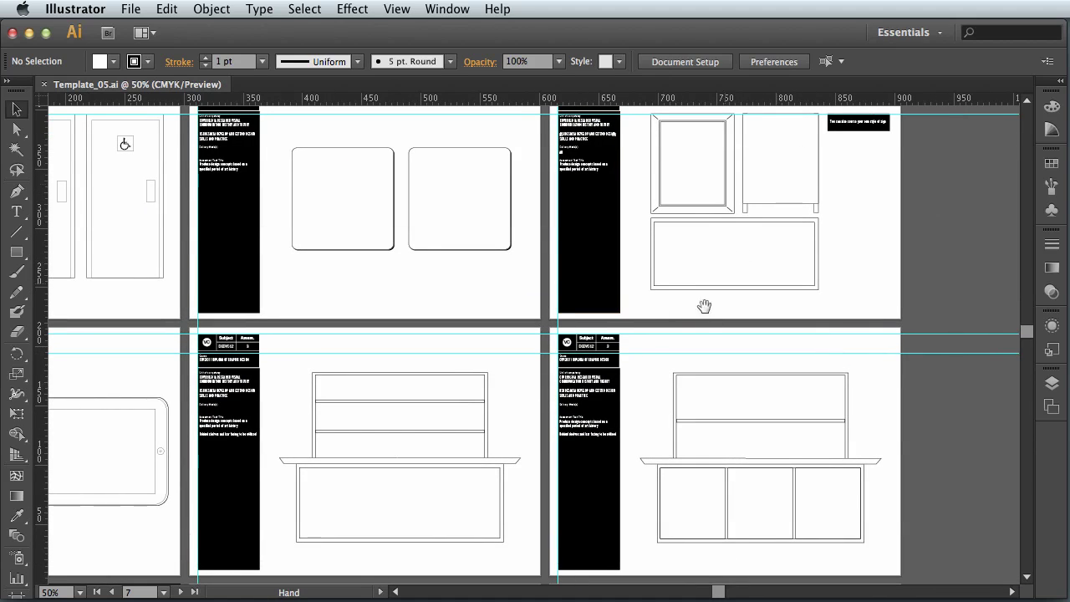
pyautogui.moveTo(676, 337); pyautogui.dragTo(848, 192)
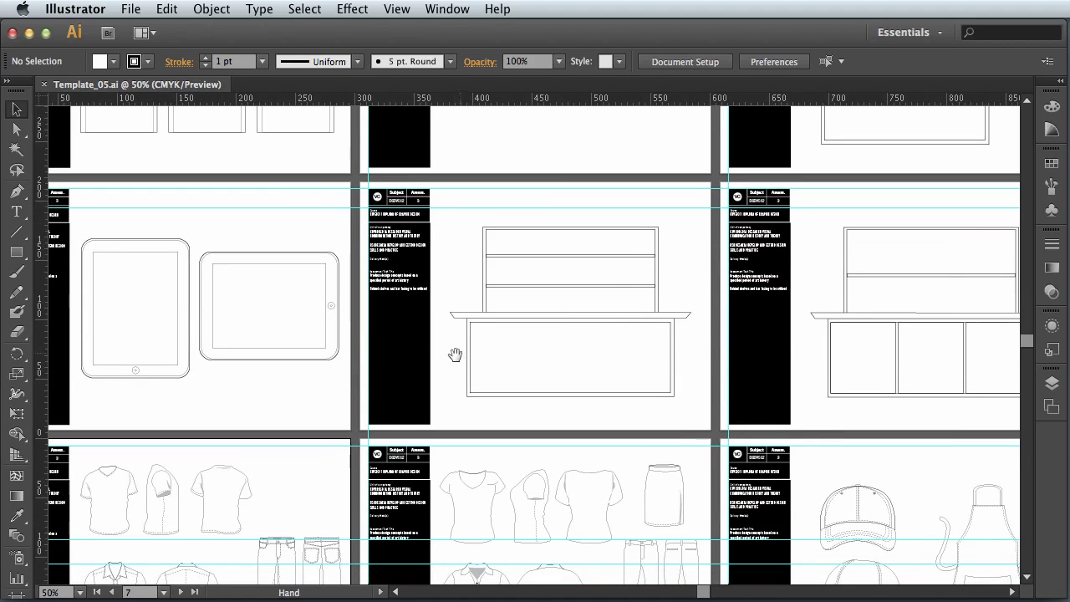
pyautogui.moveTo(453, 357); pyautogui.dragTo(573, 306)
pyautogui.moveTo(673, 432); pyautogui.dragTo(639, 244)
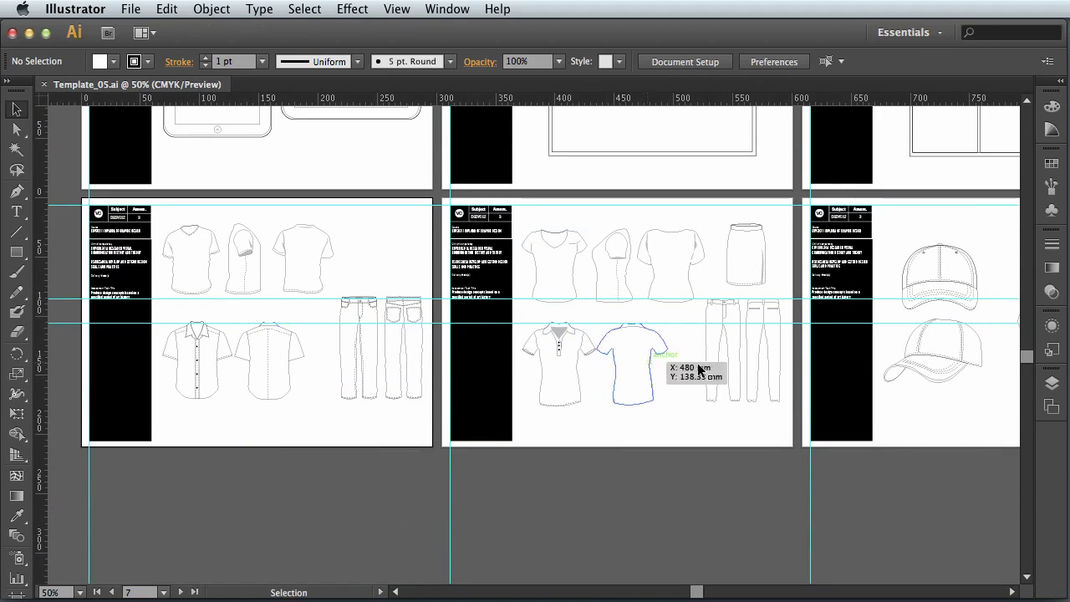
pyautogui.moveTo(952, 333); pyautogui.dragTo(723, 349)
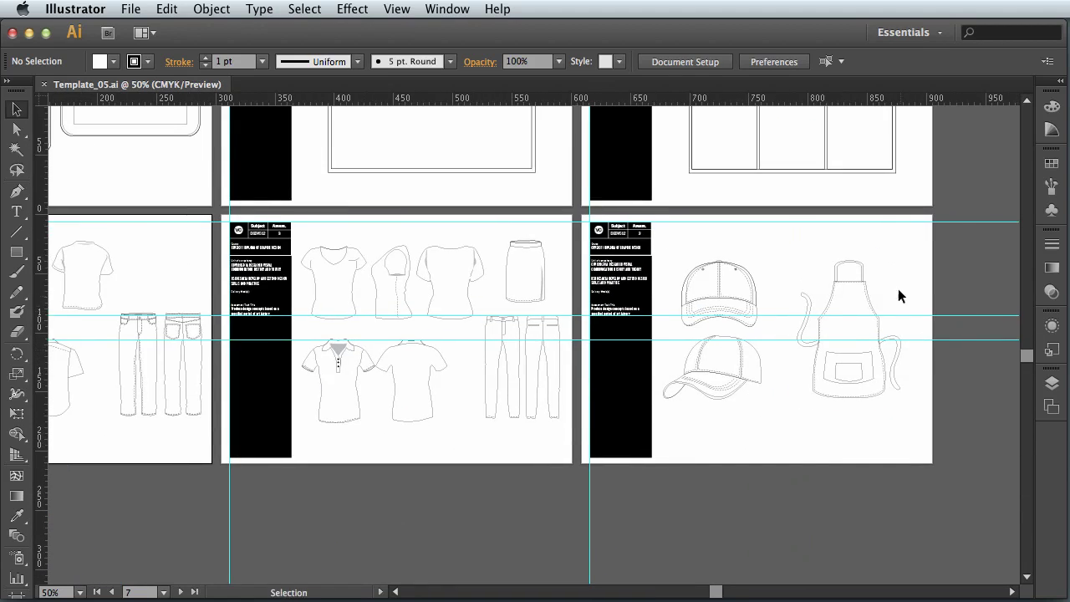
pyautogui.moveTo(507, 220); pyautogui.dragTo(609, 342)
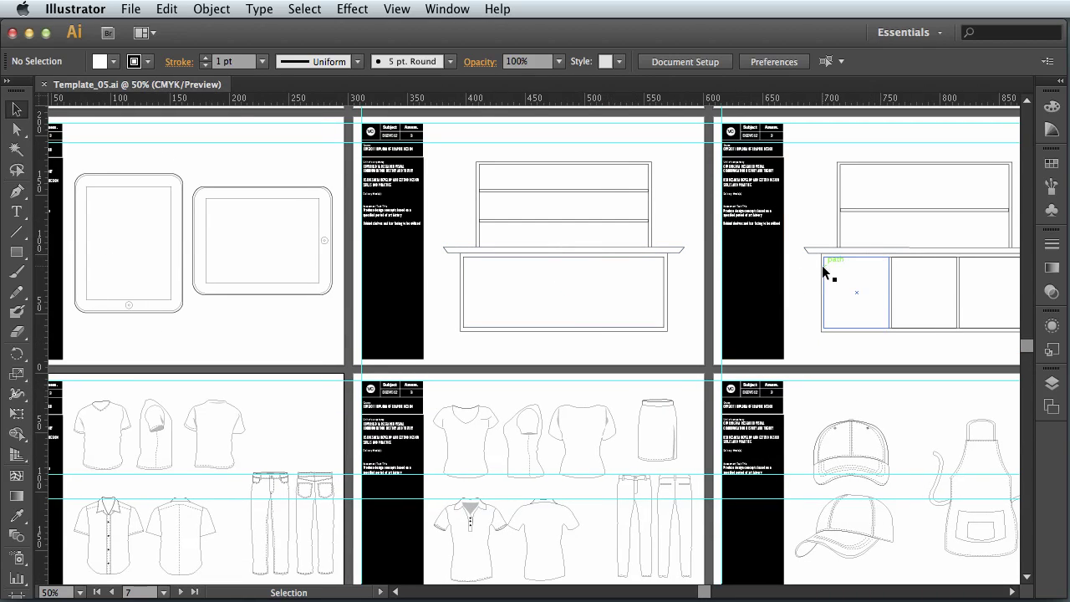
pyautogui.moveTo(495, 248); pyautogui.dragTo(591, 416)
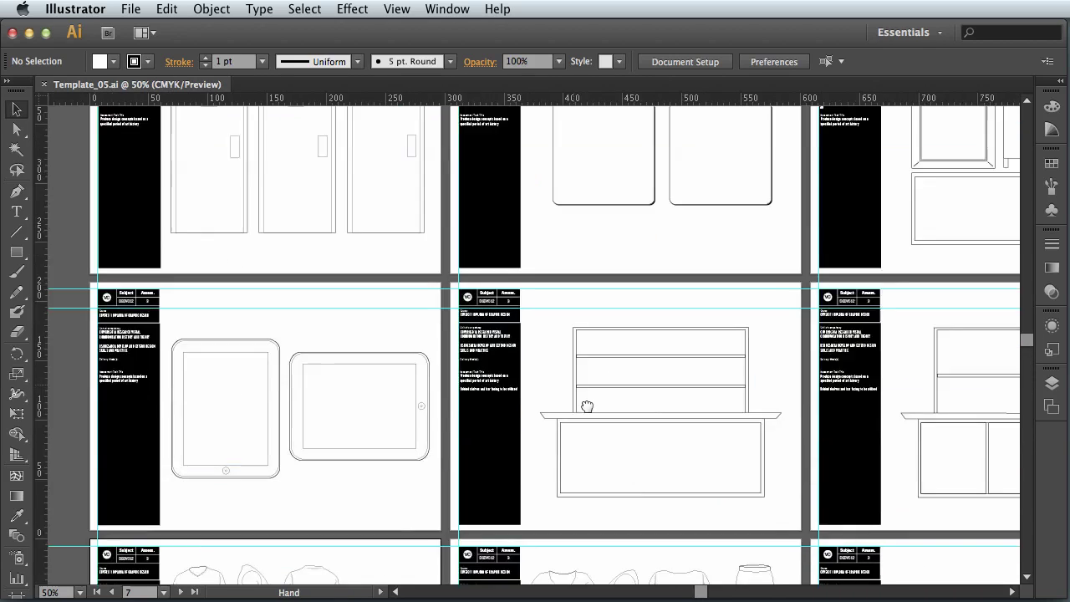
pyautogui.scroll(5, 593, 416)
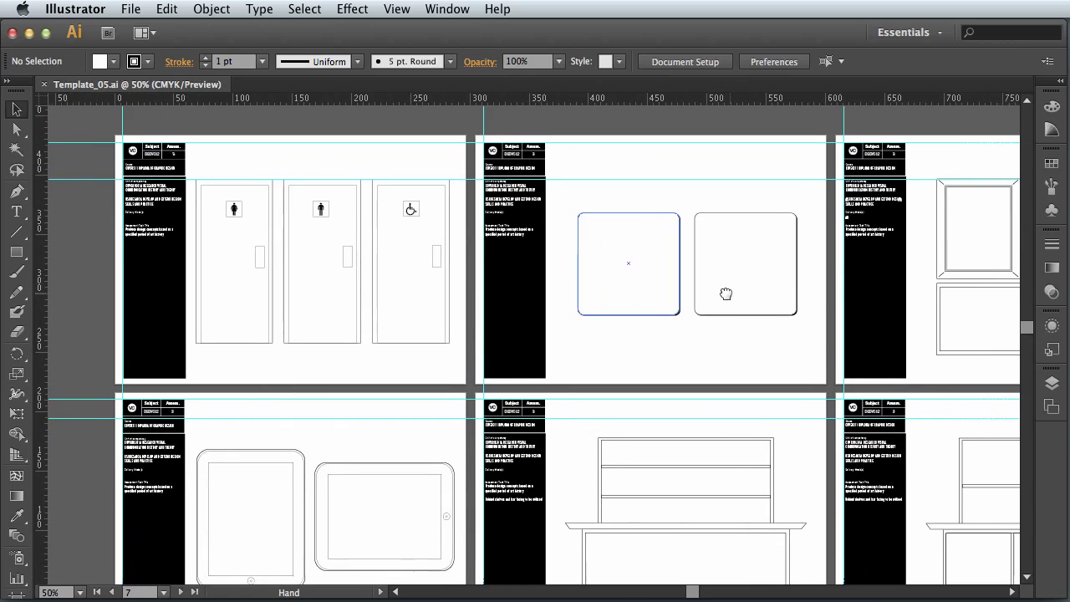
pyautogui.moveTo(720, 293); pyautogui.dragTo(697, 279)
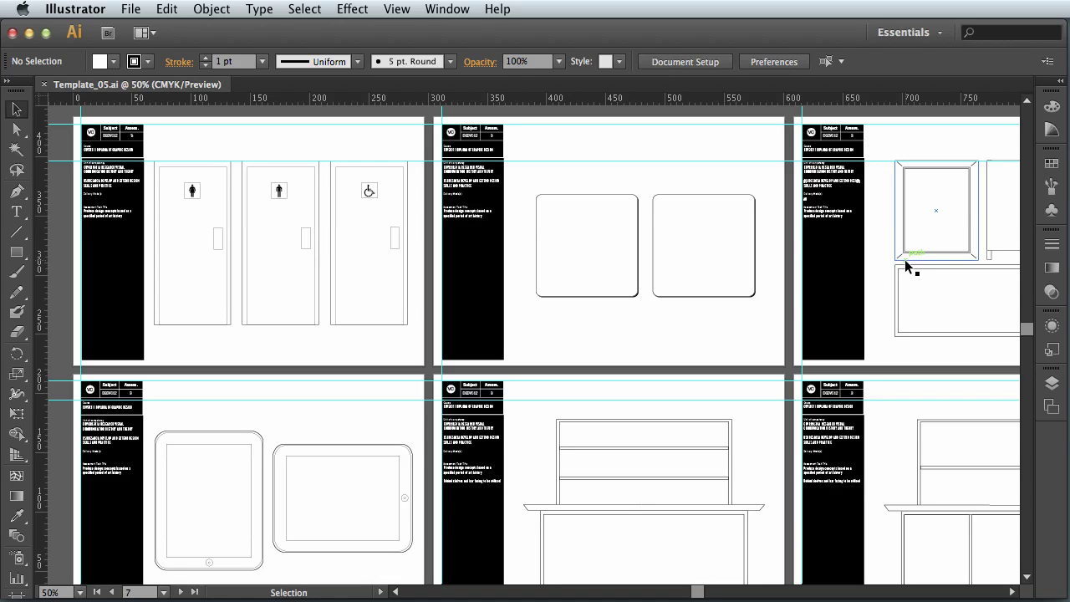
pyautogui.moveTo(760, 348); pyautogui.dragTo(621, 365)
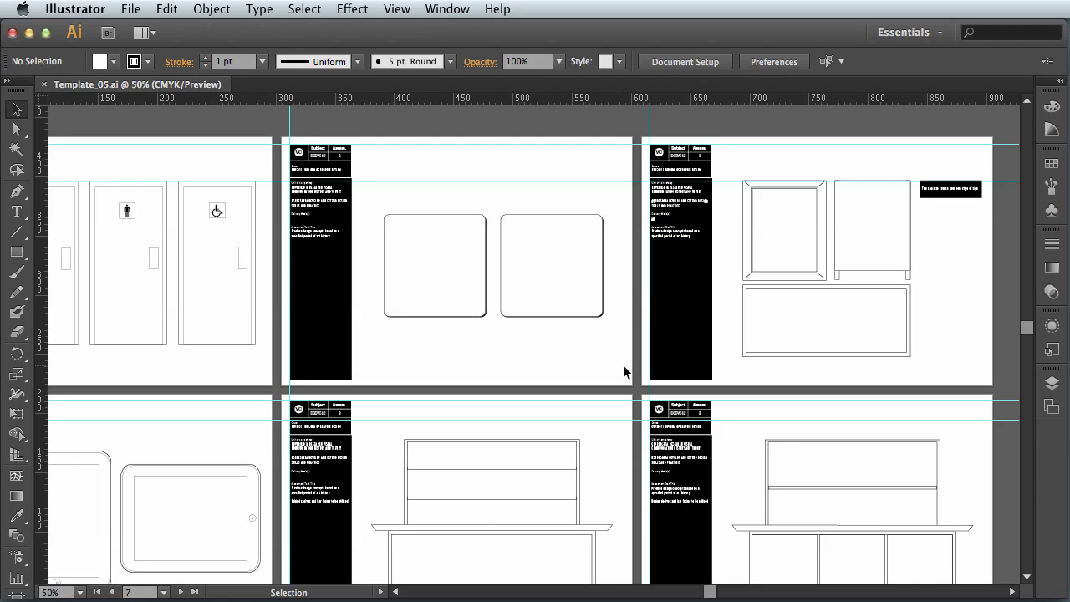
pyautogui.hscroll(-5, 537, 208)
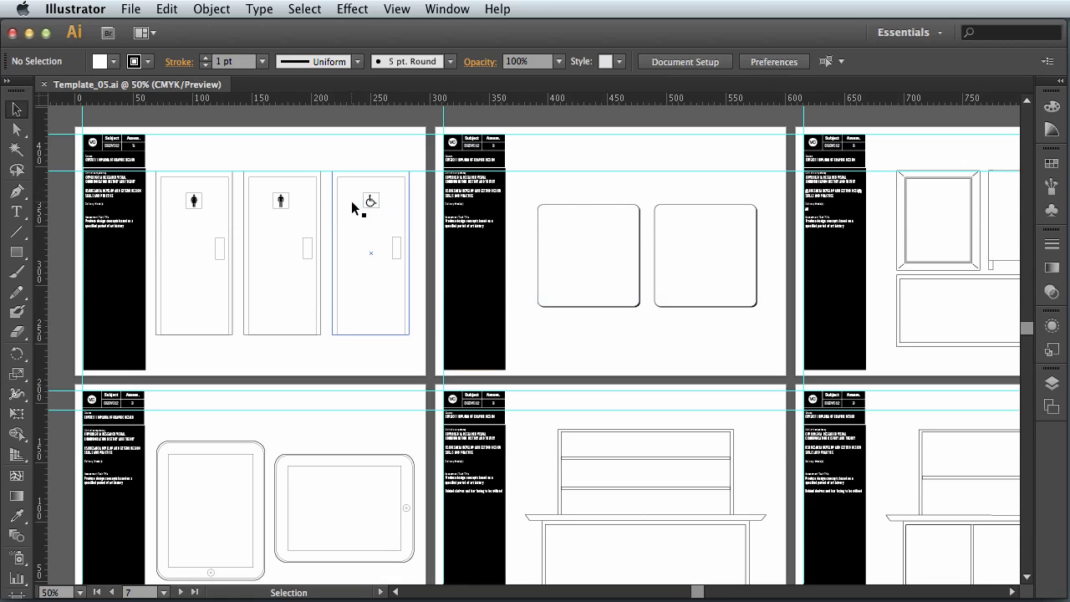
pyautogui.moveTo(763, 301); pyautogui.dragTo(723, 290)
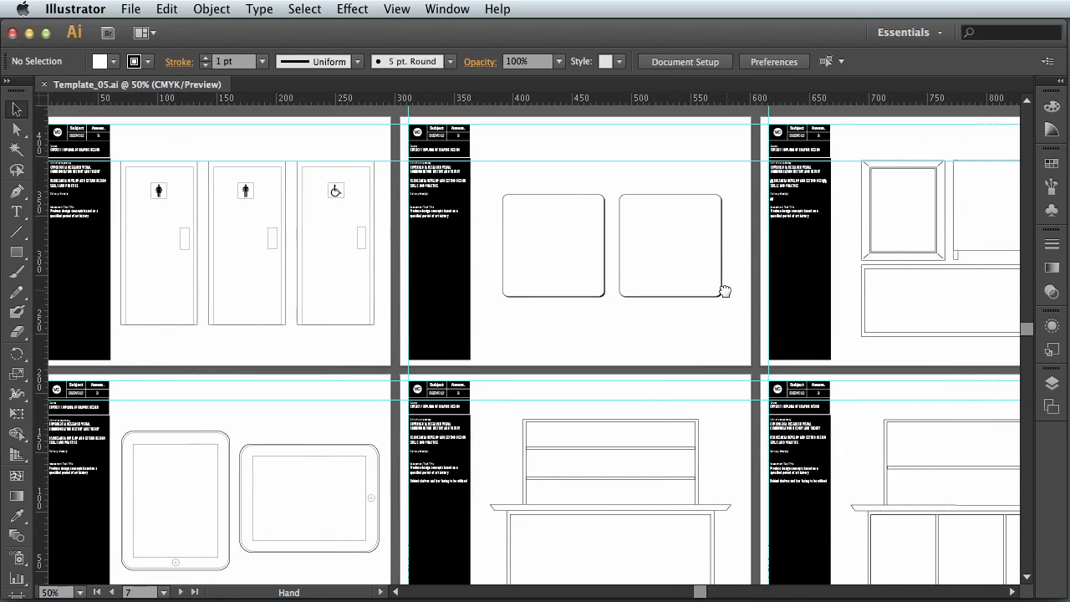
pyautogui.click(535, 143)
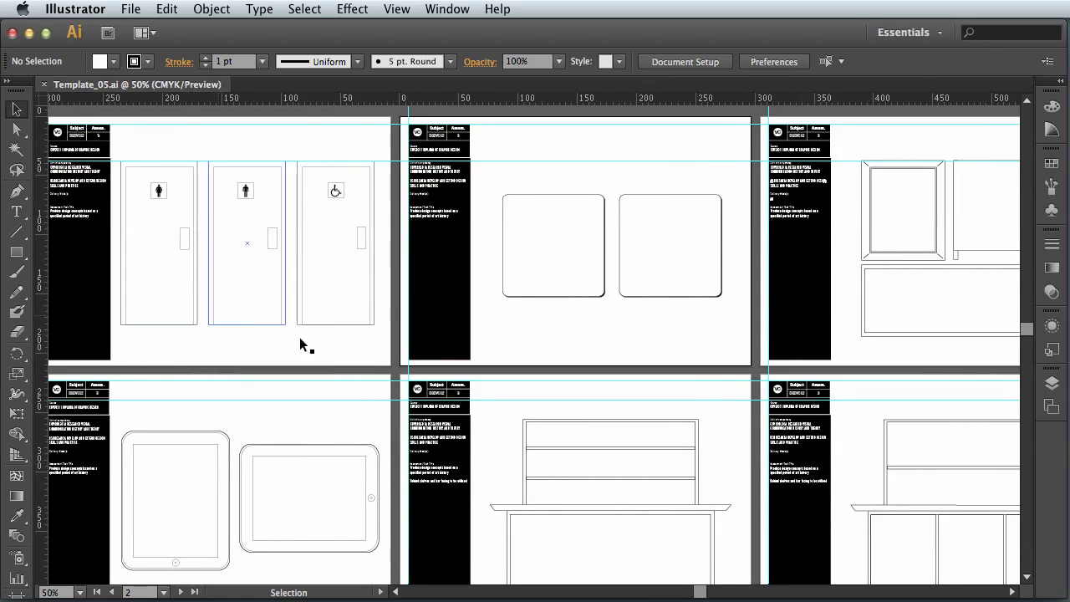
pyautogui.click(637, 403)
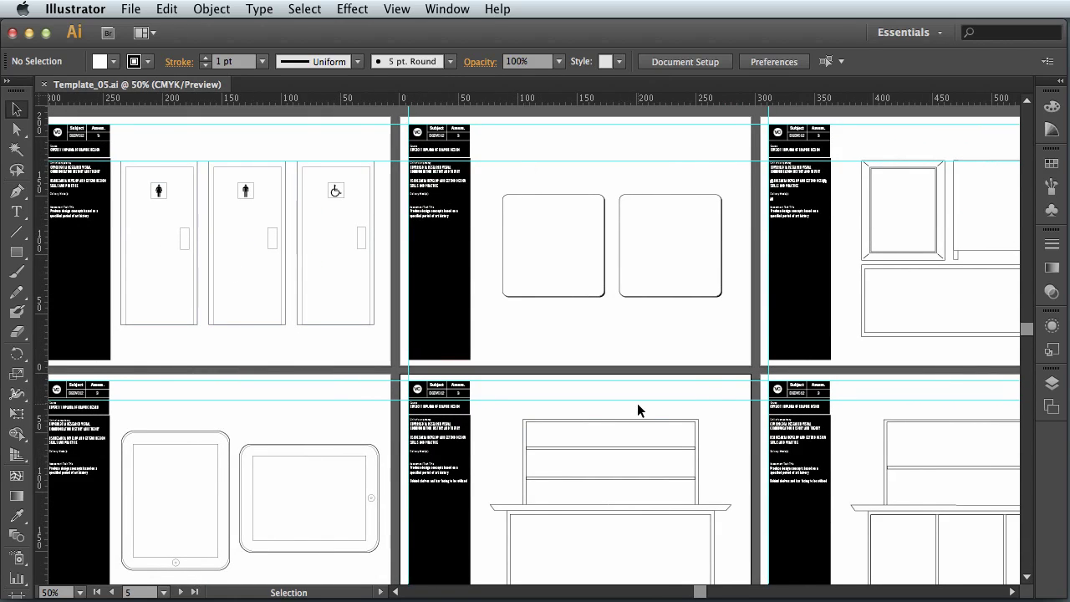
pyautogui.click(932, 312)
pyautogui.moveTo(885, 392); pyautogui.dragTo(653, 276)
pyautogui.scroll(-5, 565, 410)
pyautogui.hscroll(-3, 566, 410)
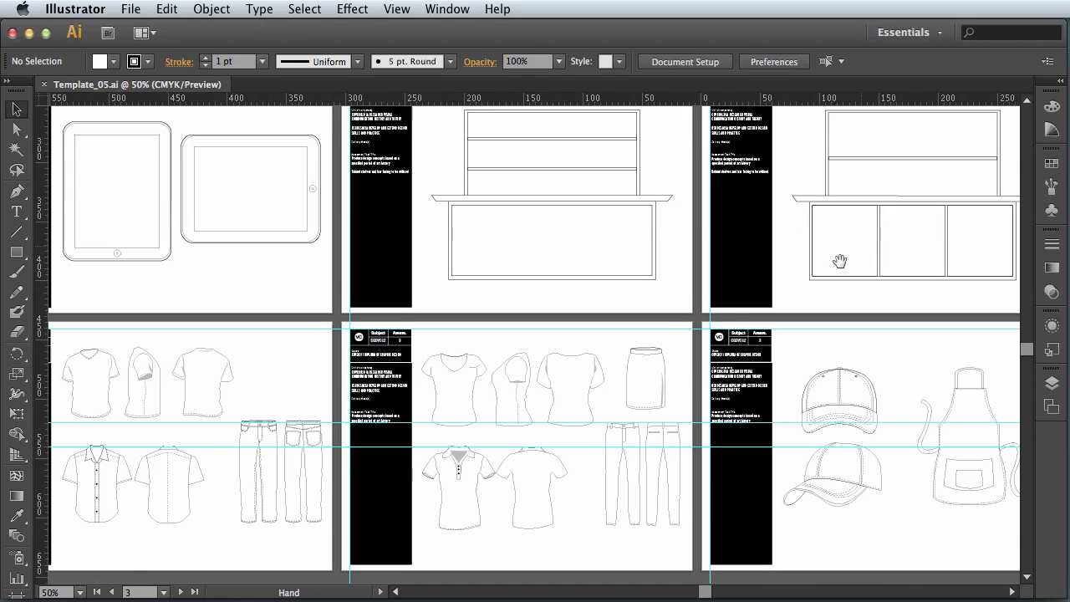
pyautogui.scroll(8, 542, 302)
pyautogui.hscroll(-2, 543, 302)
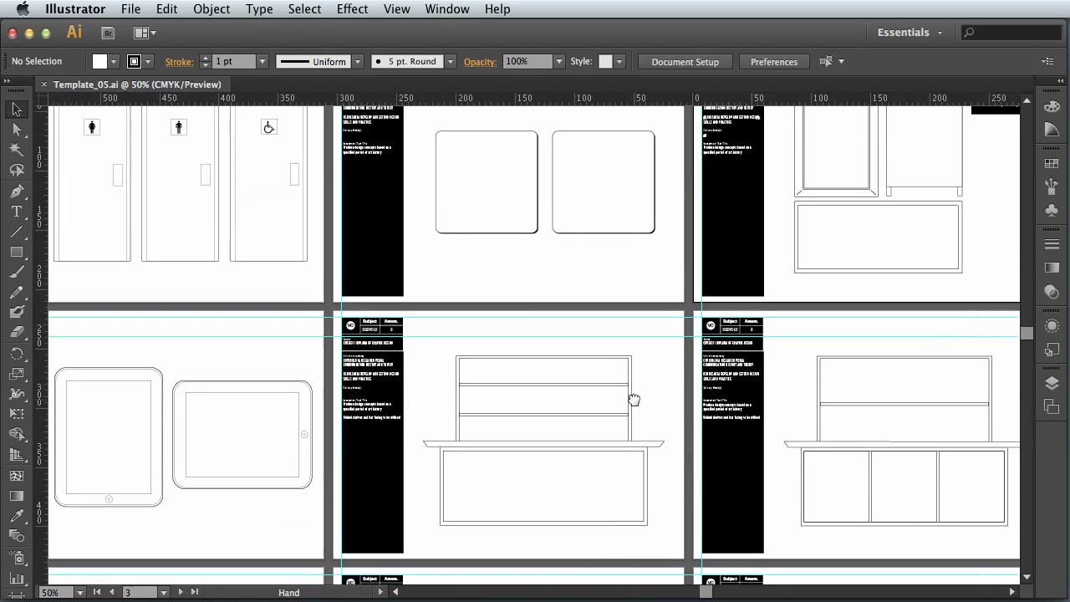
pyautogui.hscroll(-1, 743, 199)
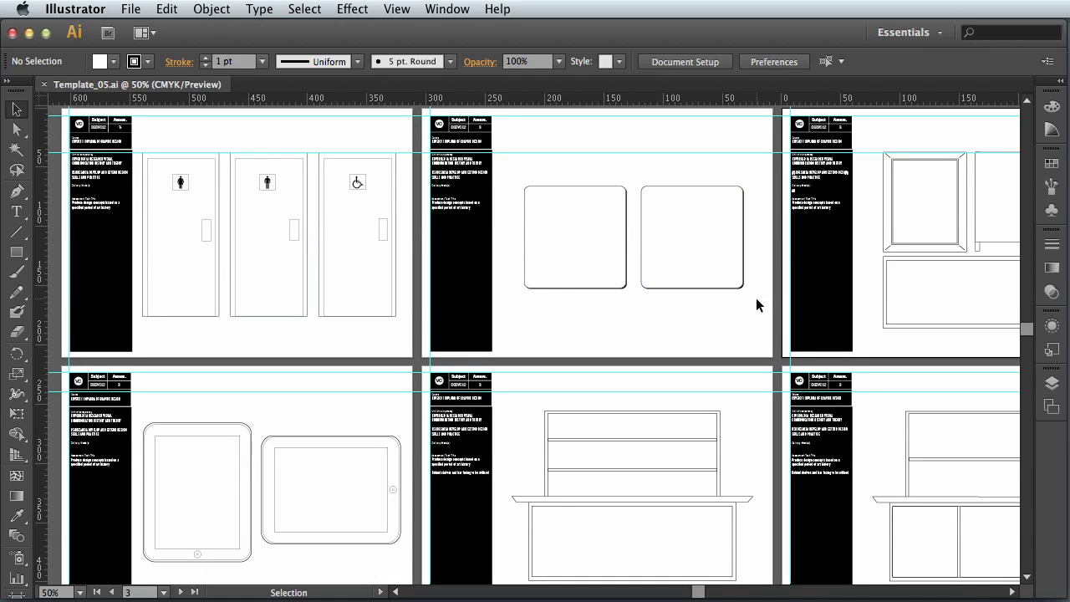
pyautogui.click(1050, 407)
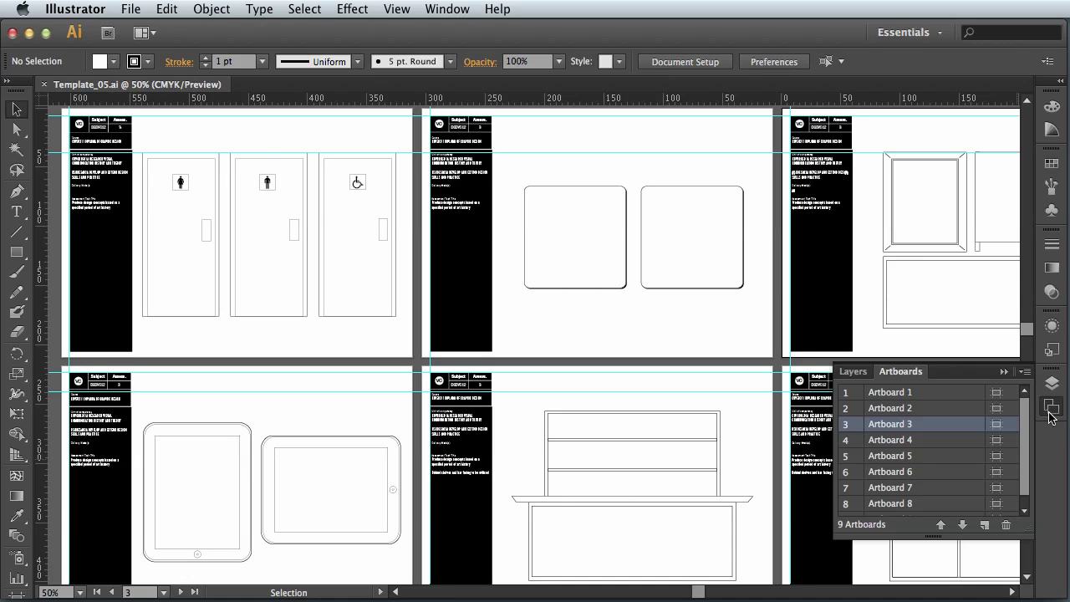
pyautogui.click(912, 393)
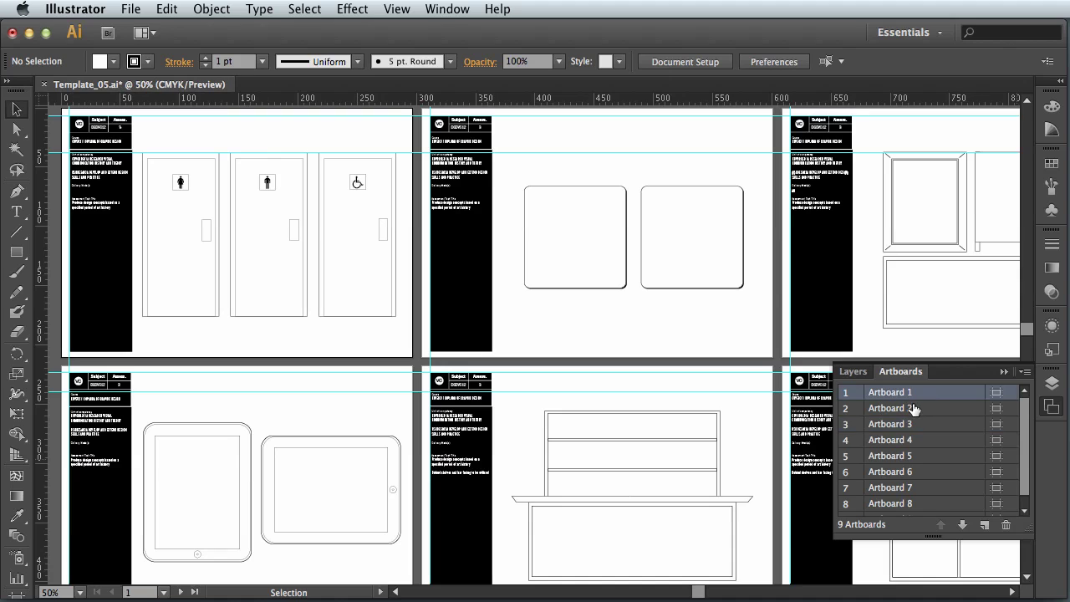
pyautogui.click(913, 409)
pyautogui.click(913, 430)
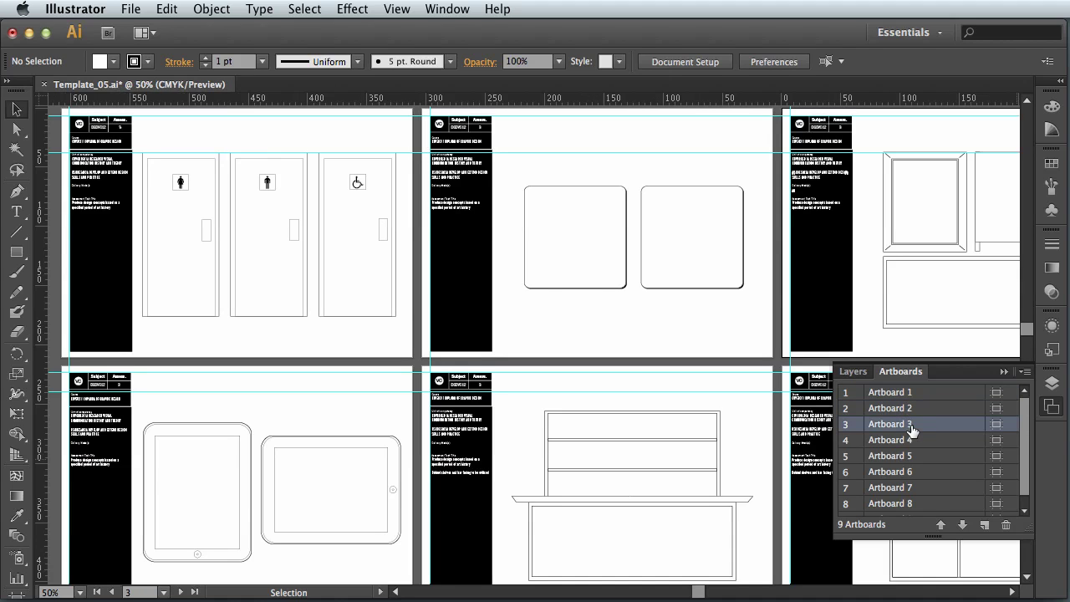
pyautogui.click(913, 392)
pyautogui.click(913, 410)
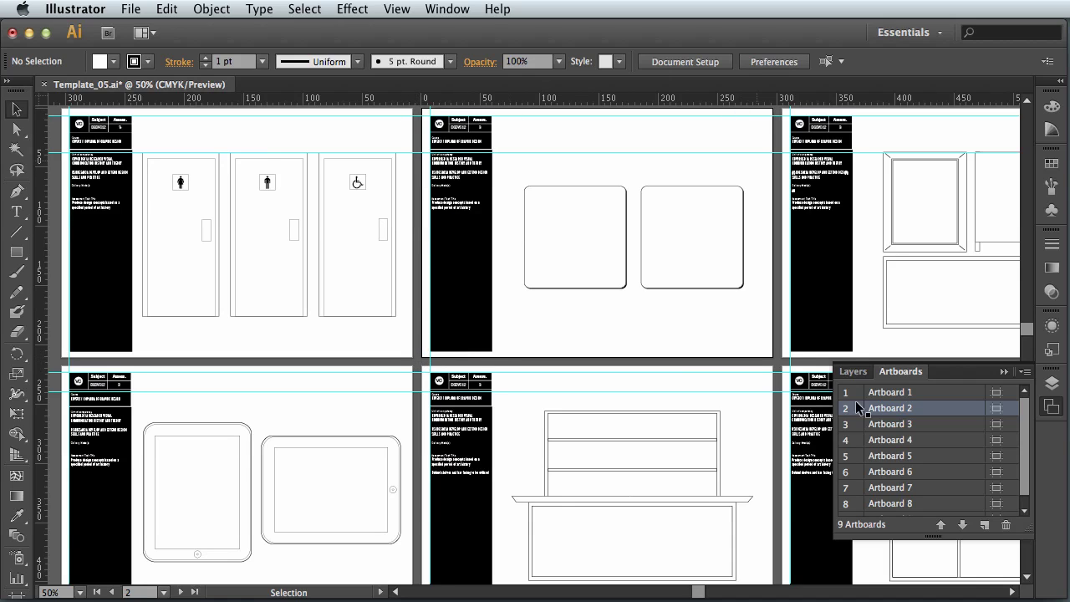
pyautogui.click(900, 395)
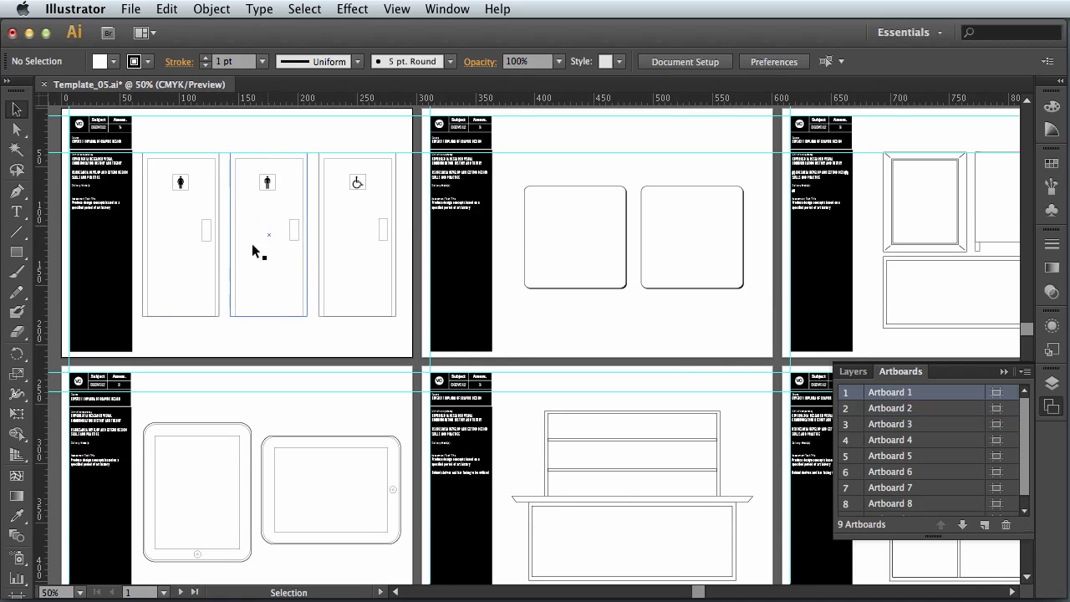
pyautogui.click(889, 408)
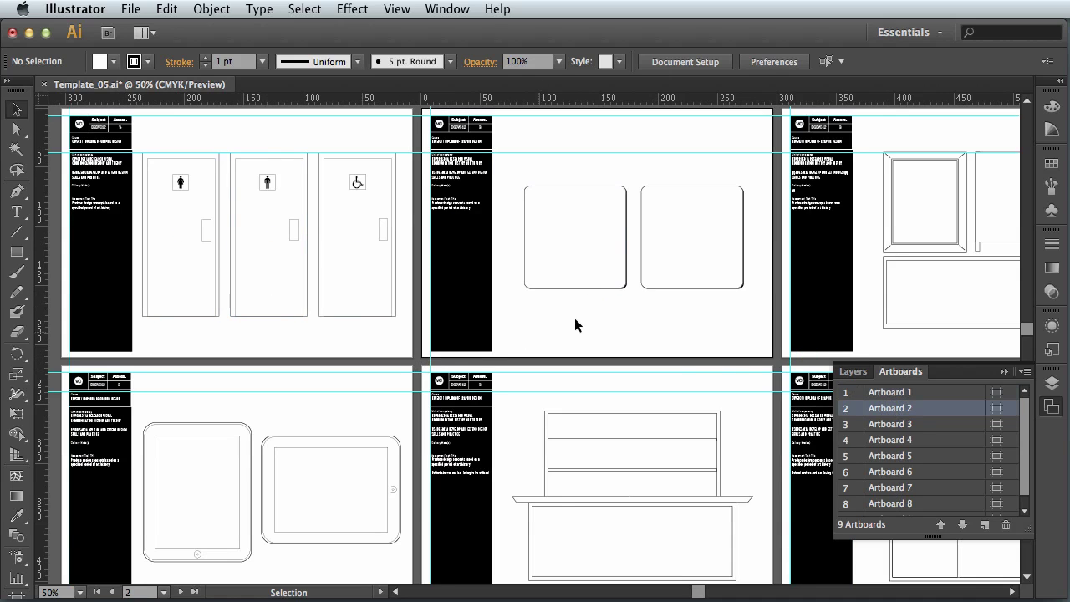
pyautogui.click(889, 424)
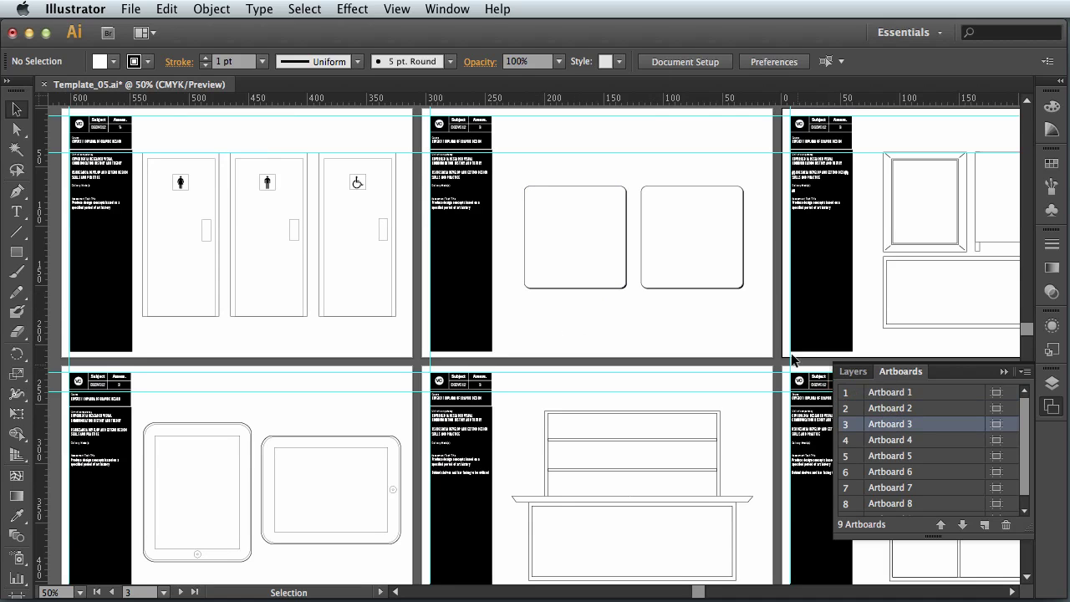
pyautogui.click(881, 440)
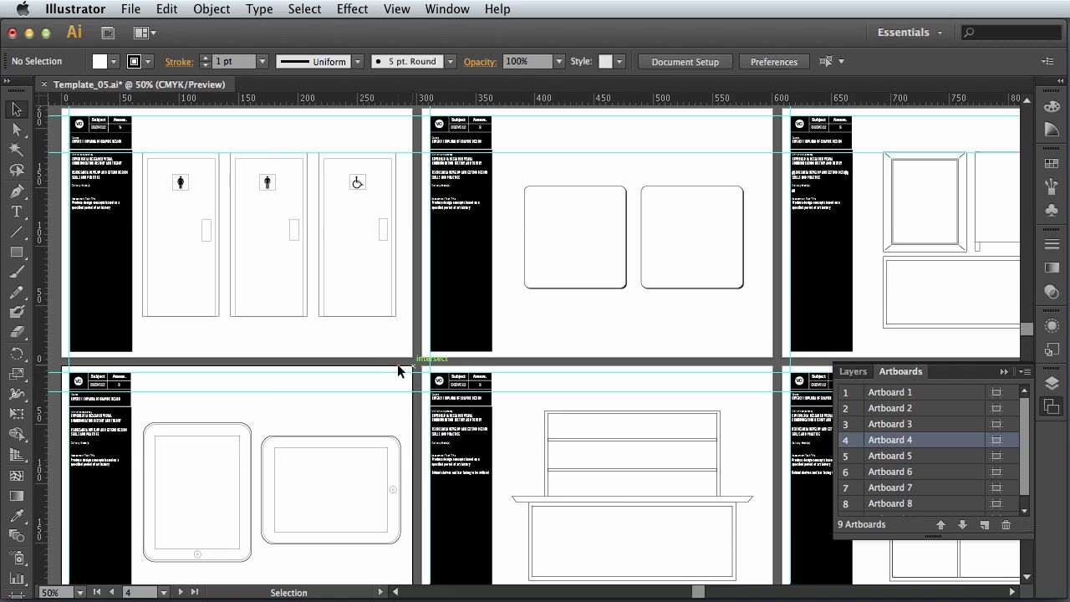
pyautogui.click(879, 457)
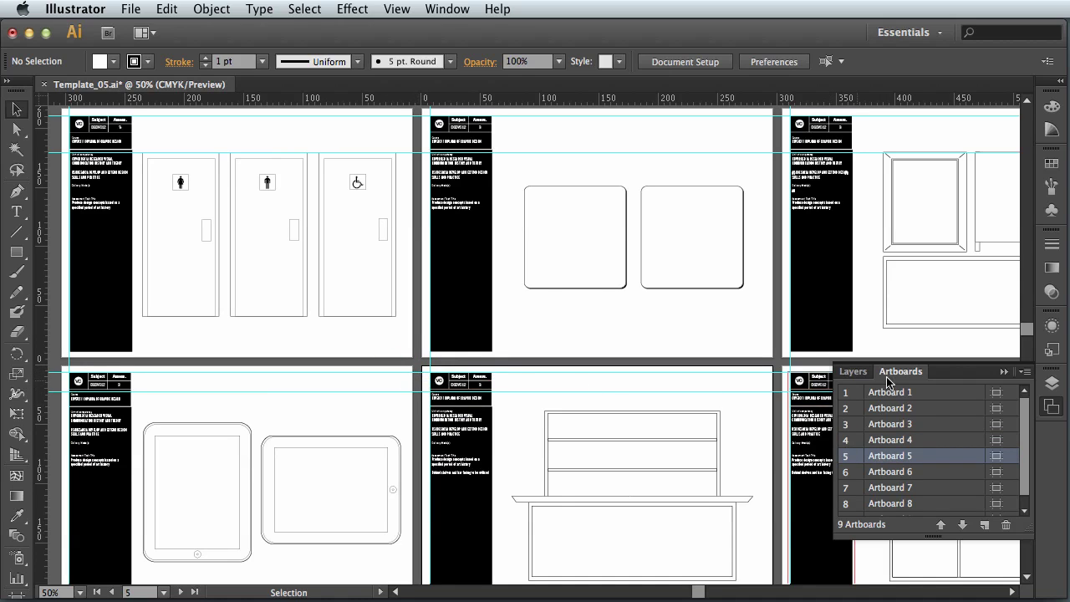
pyautogui.click(890, 472)
pyautogui.scroll(-5, 759, 381)
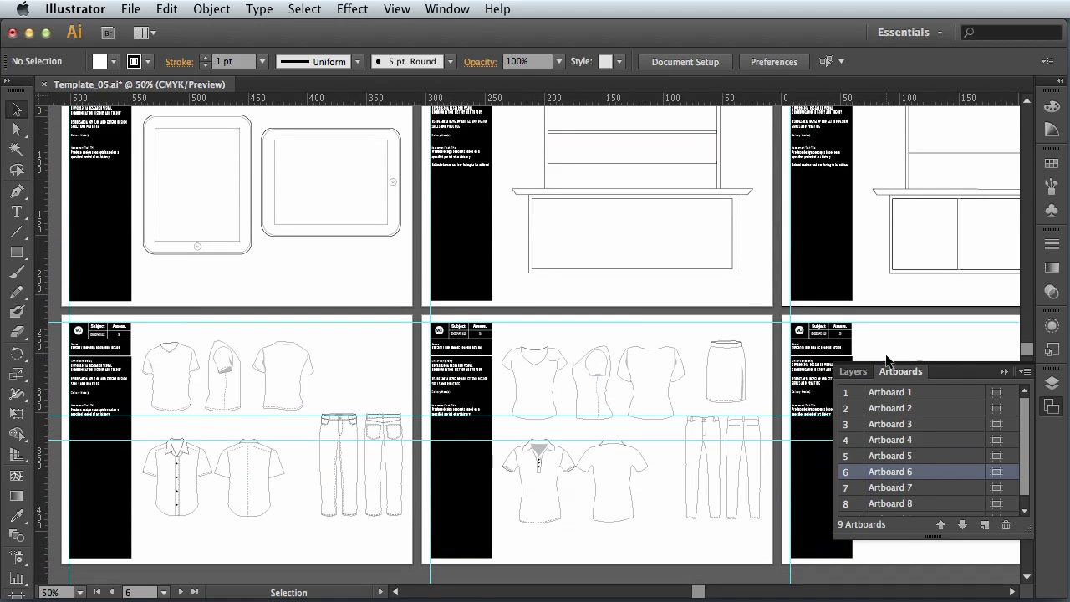
pyautogui.scroll(3, 888, 346)
pyautogui.scroll(5, 887, 338)
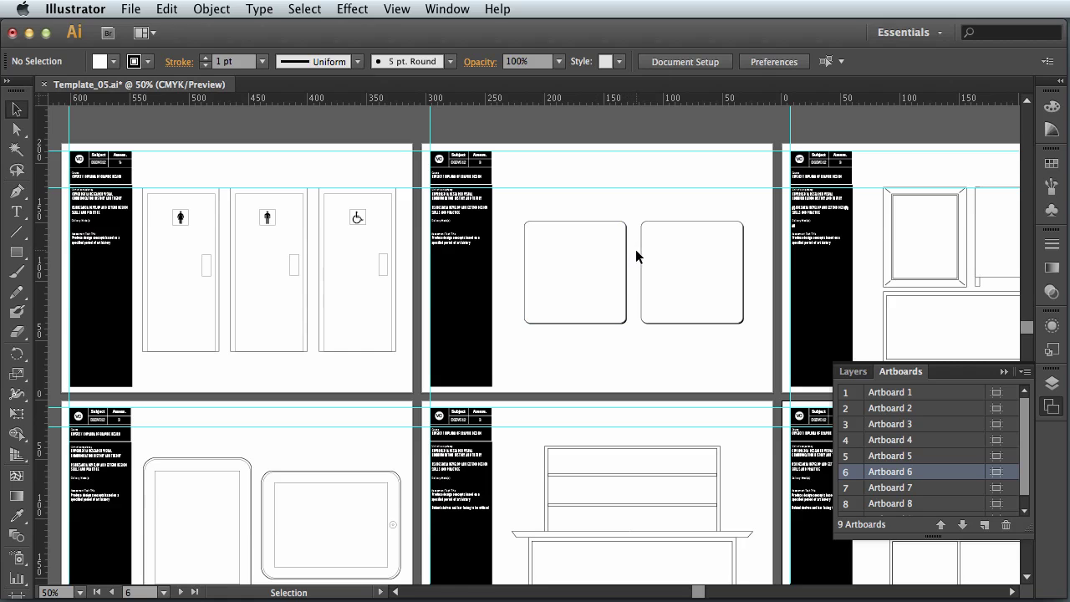
pyautogui.scroll(-1, 643, 251)
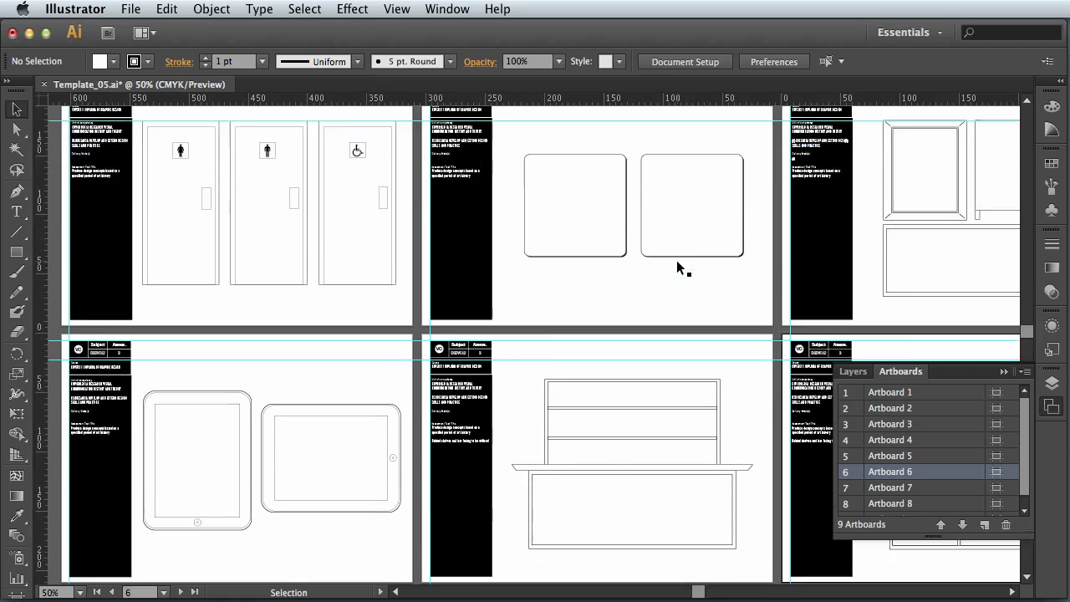
pyautogui.scroll(-3, 677, 268)
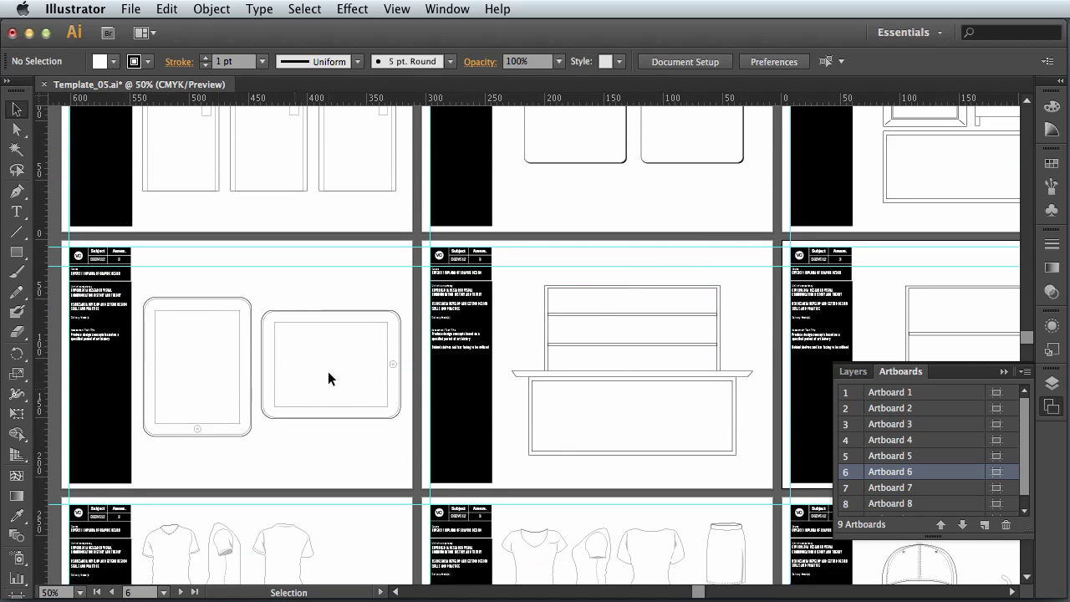
pyautogui.scroll(4, 313, 372)
pyautogui.scroll(2, 313, 373)
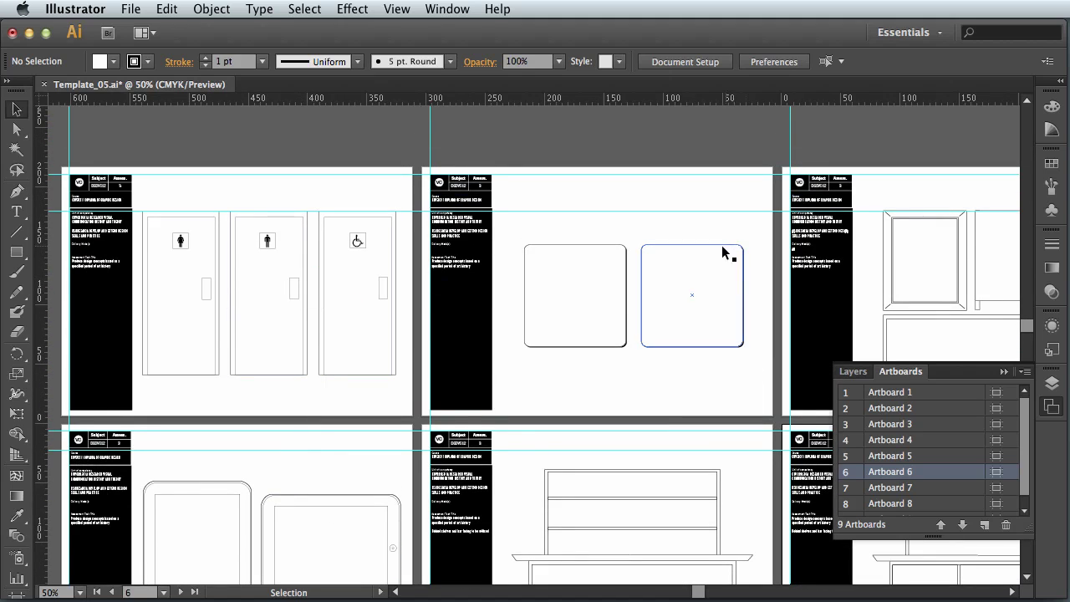
pyautogui.scroll(-3, 643, 231)
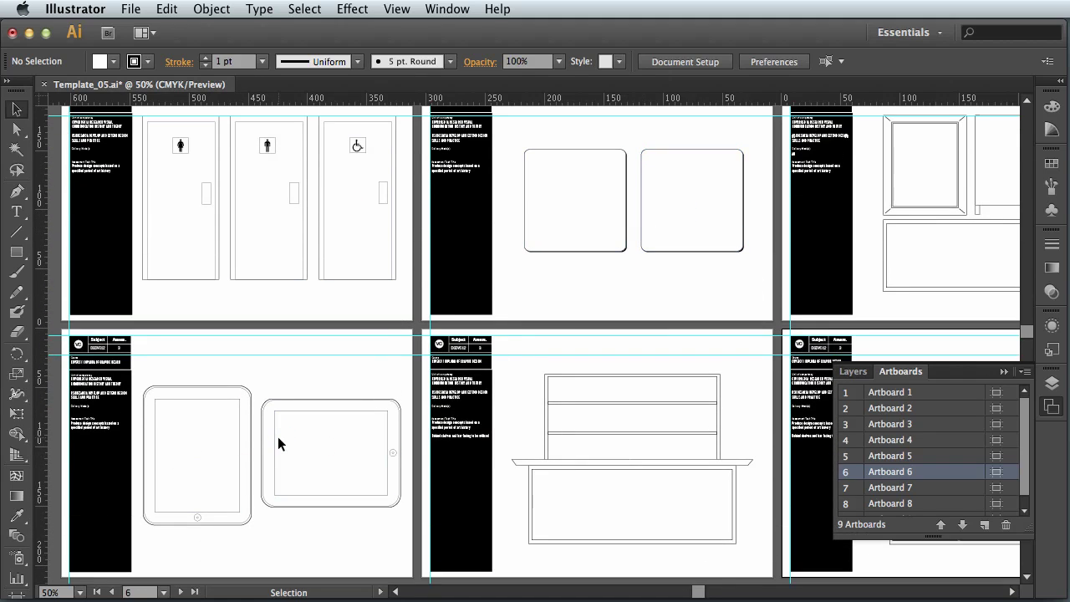
# - Open File > Print with Adobe PostScript® File as the printer, and move the dialog lower
pyautogui.click(131, 10)
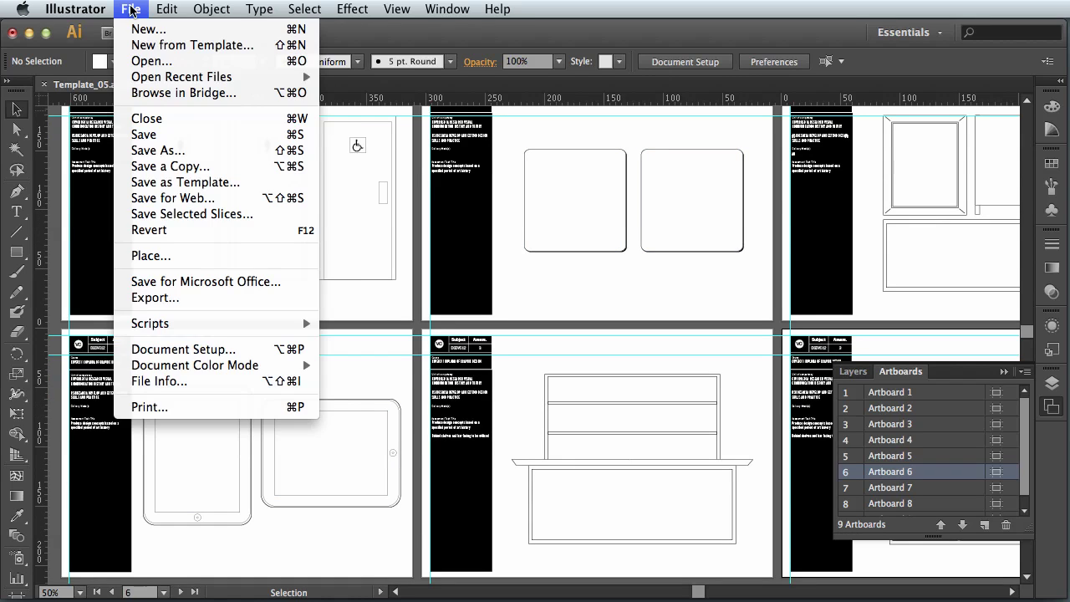
pyautogui.click(131, 10)
pyautogui.click(131, 10)
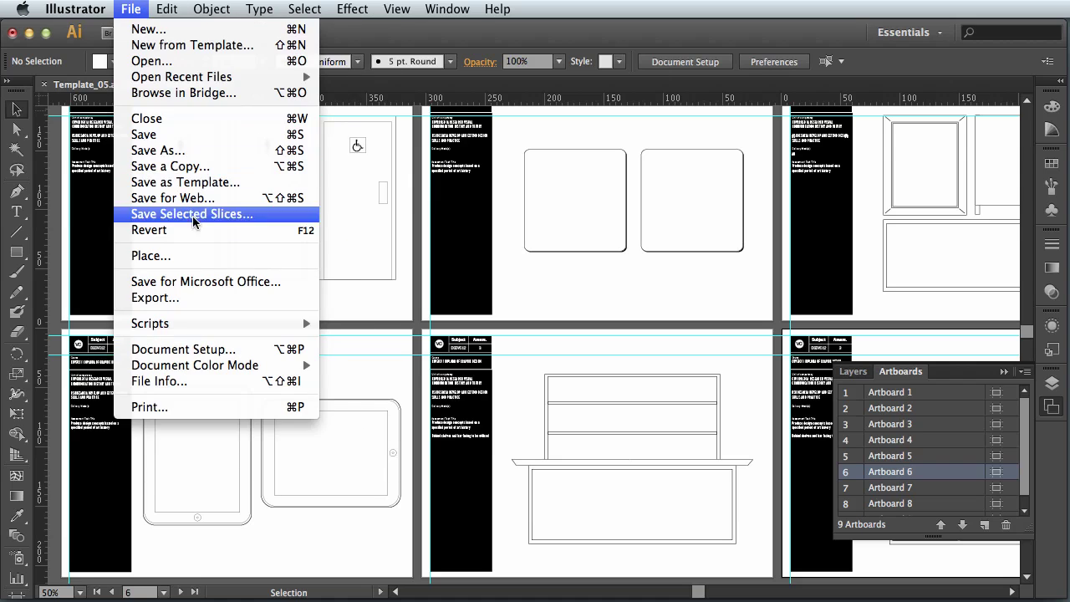
pyautogui.moveTo(213, 323)
pyautogui.click(196, 406)
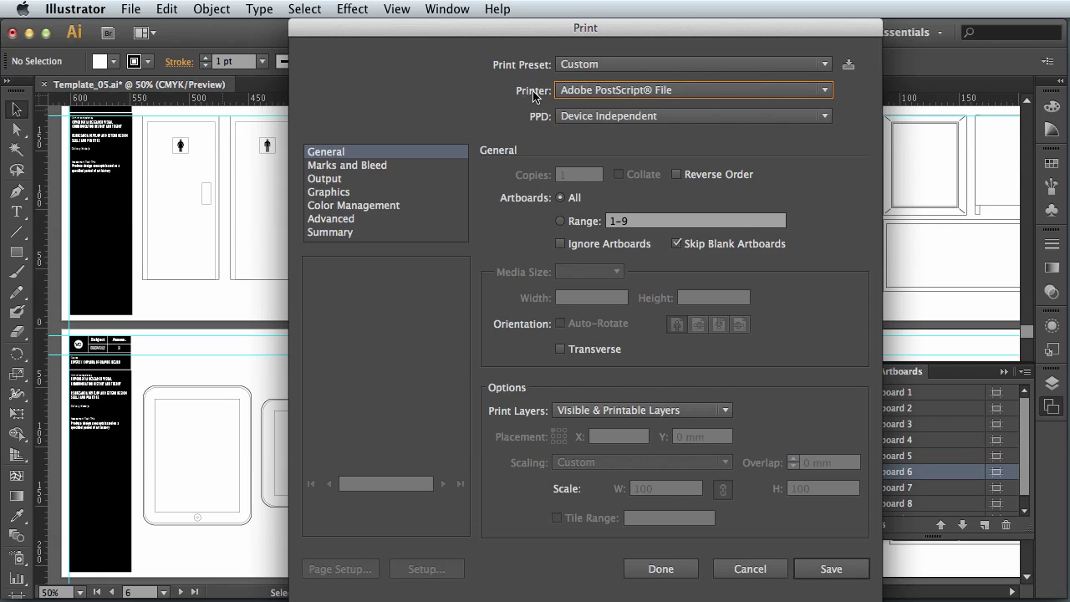
pyautogui.click(643, 92)
pyautogui.click(643, 97)
pyautogui.moveTo(532, 28); pyautogui.dragTo(571, 411)
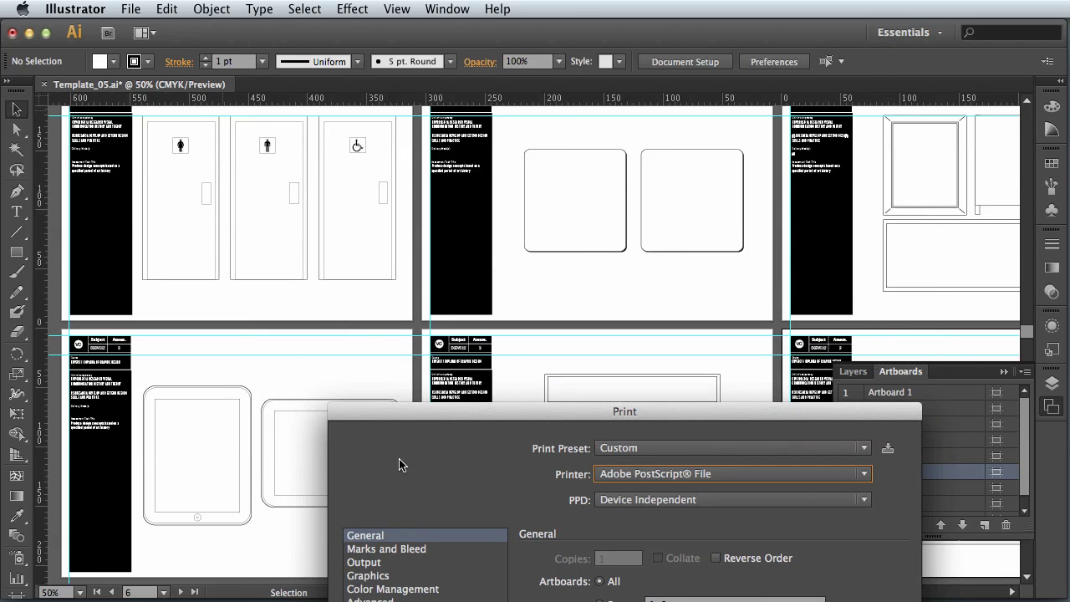
# - Set the print artboard Range to 2,4 instead of all artboards
pyautogui.moveTo(458, 419); pyautogui.dragTo(413, 35)
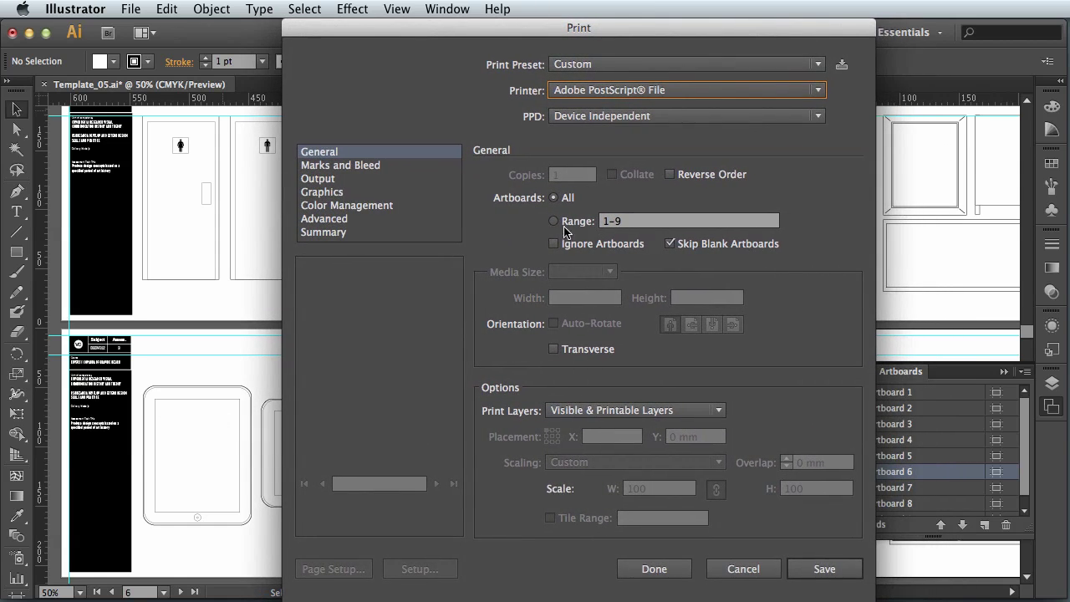
pyautogui.click(554, 222)
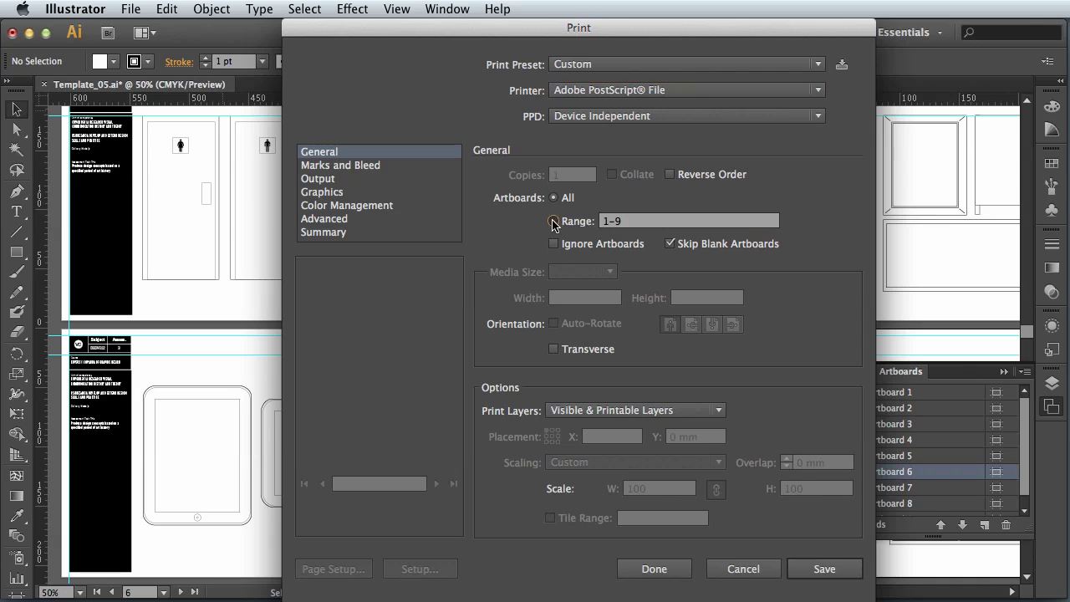
pyautogui.click(627, 221)
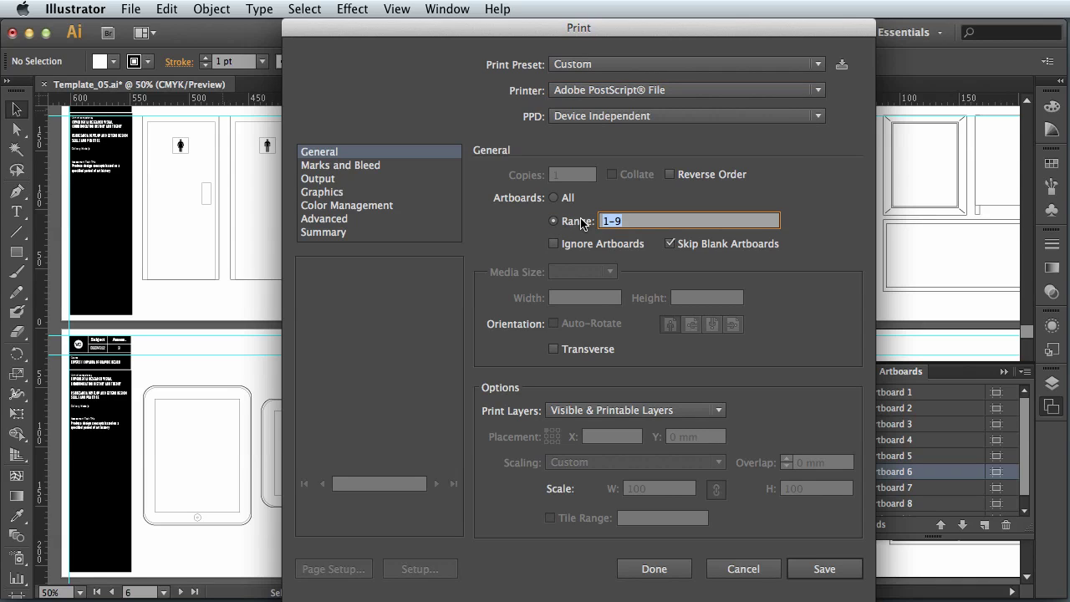
pyautogui.write('2,4')
pyautogui.click(657, 569)
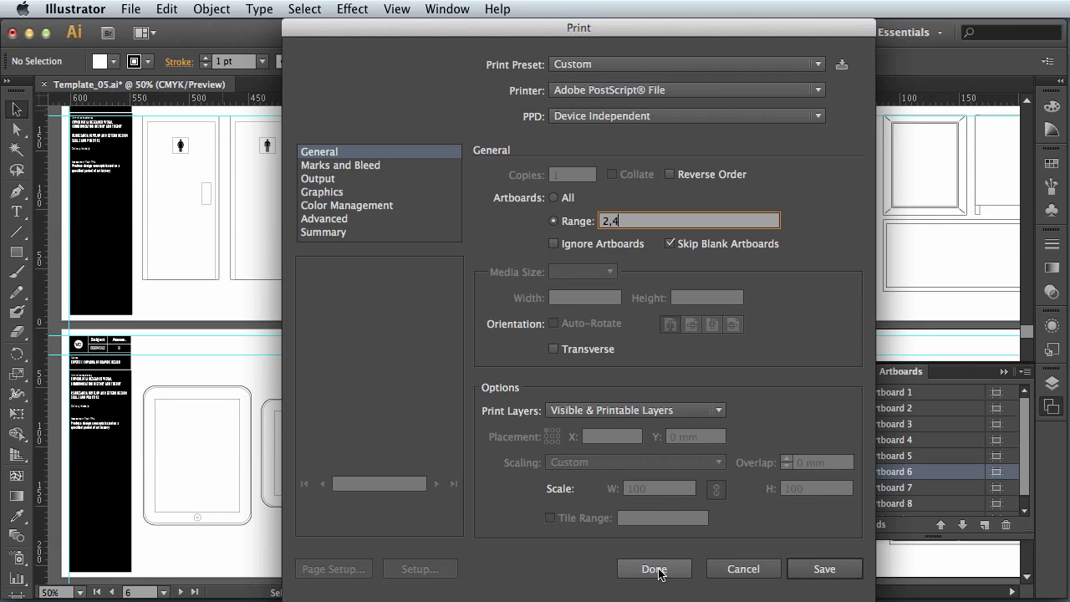
# - Close the Print dialog with Done and collapse the Artboards panel
pyautogui.click(657, 569)
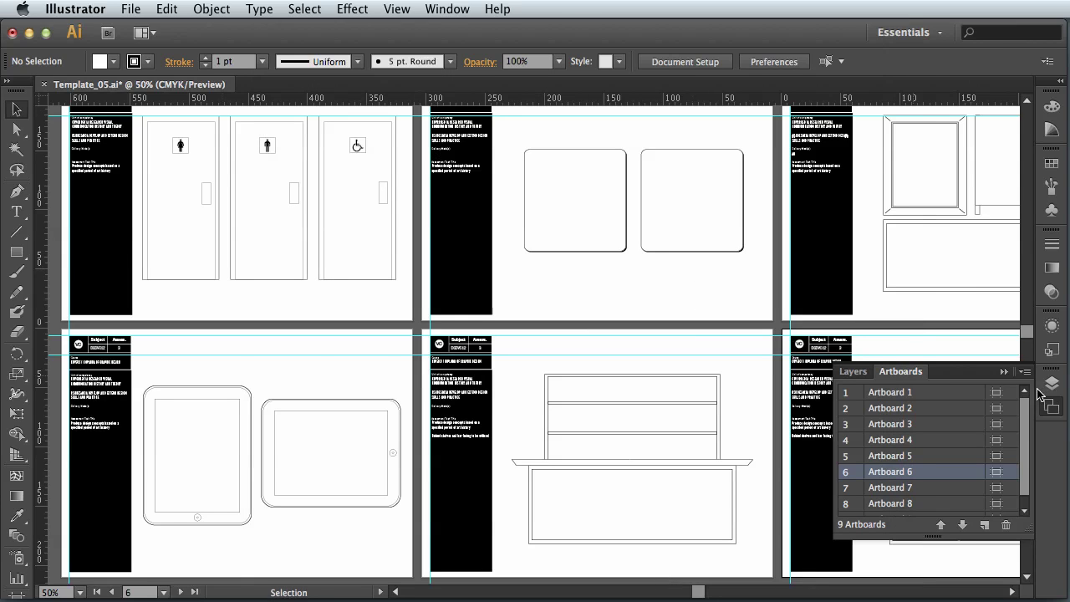
pyautogui.click(1005, 372)
pyautogui.moveTo(712, 157); pyautogui.dragTo(725, 245)
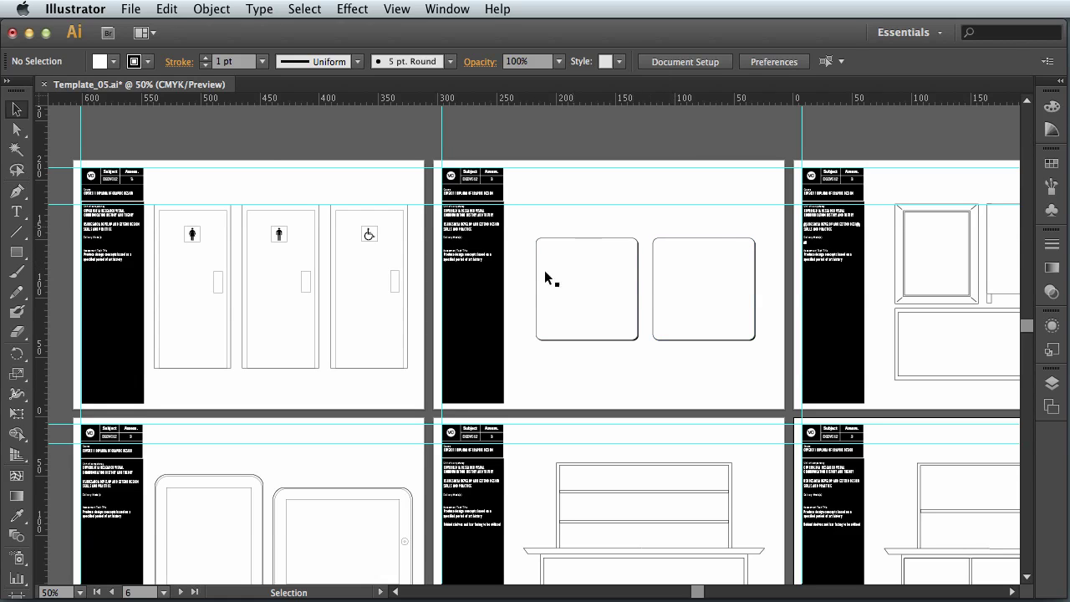
# - Pan around the canvas to look over Template_05's artboards
pyautogui.press('space')
pyautogui.moveTo(640, 354); pyautogui.dragTo(665, 493)
pyautogui.moveTo(640, 284); pyautogui.dragTo(640, 325)
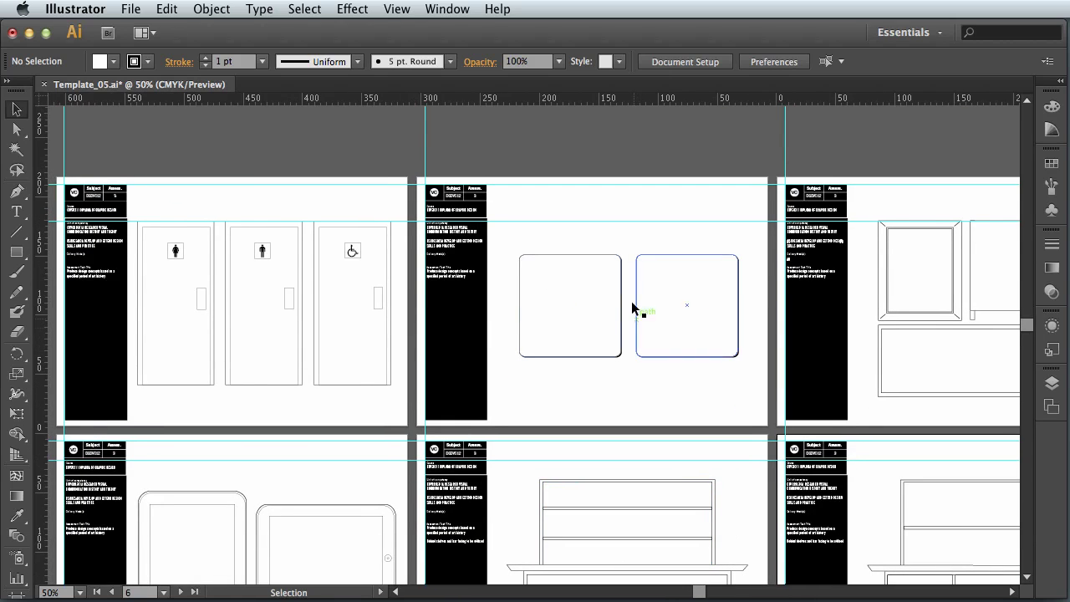
pyautogui.press('space')
pyautogui.moveTo(616, 286); pyautogui.dragTo(620, 231)
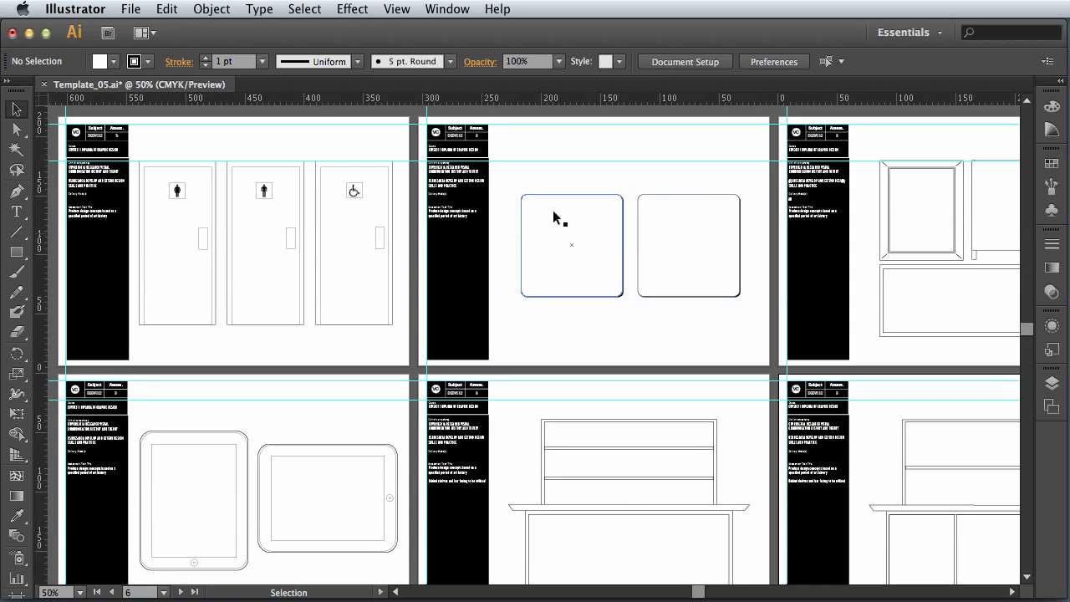
# - Create a new A4 landscape document, 297 × 210 mm, named Untitled-1
pyautogui.click(131, 9)
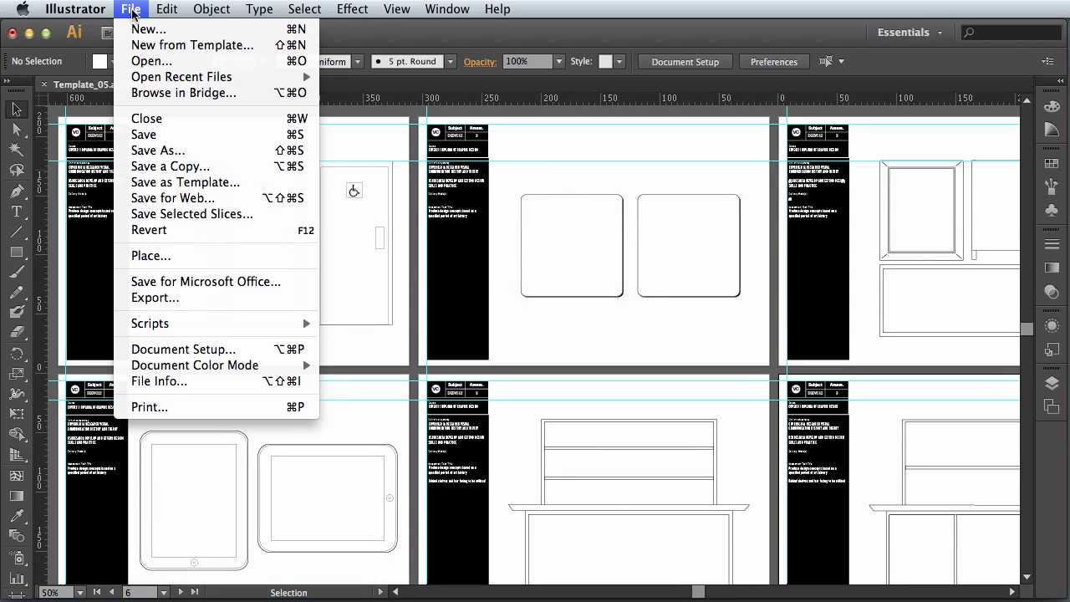
pyautogui.click(149, 28)
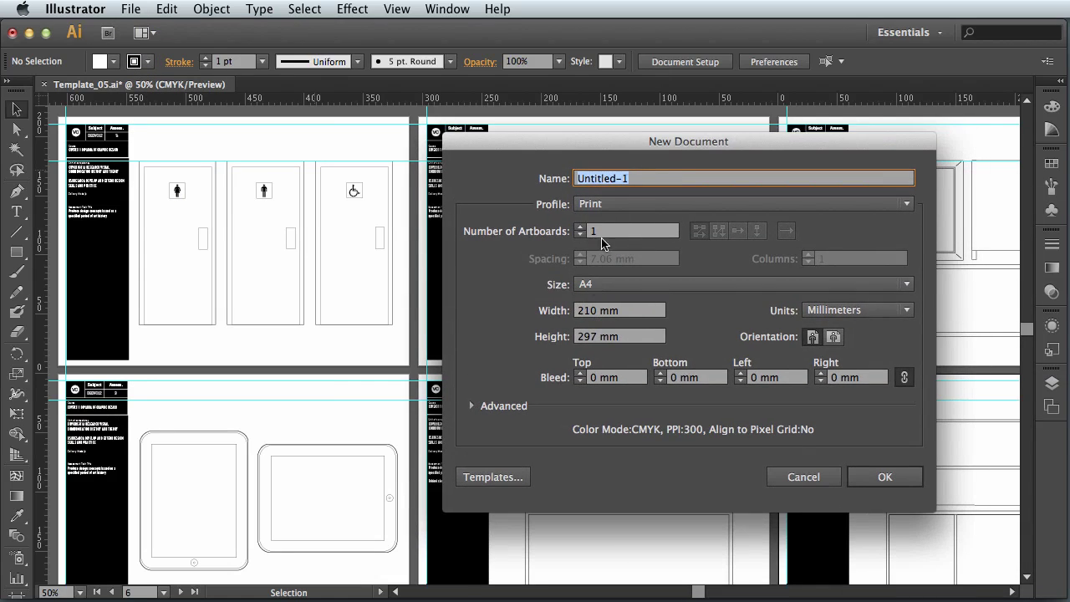
pyautogui.moveTo(619, 147); pyautogui.dragTo(545, 153)
pyautogui.click(506, 289)
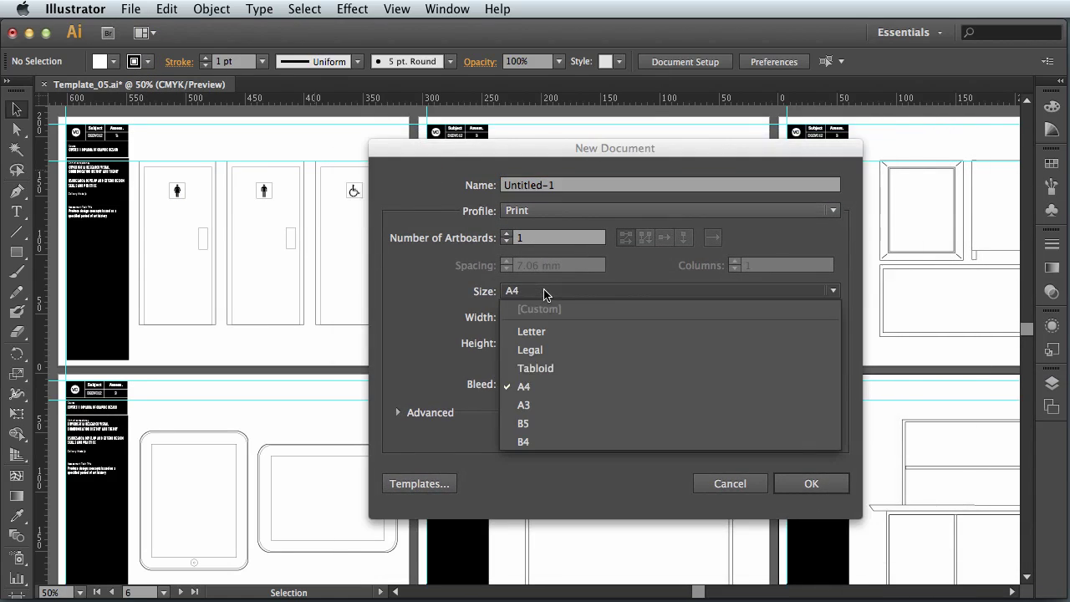
pyautogui.click(539, 387)
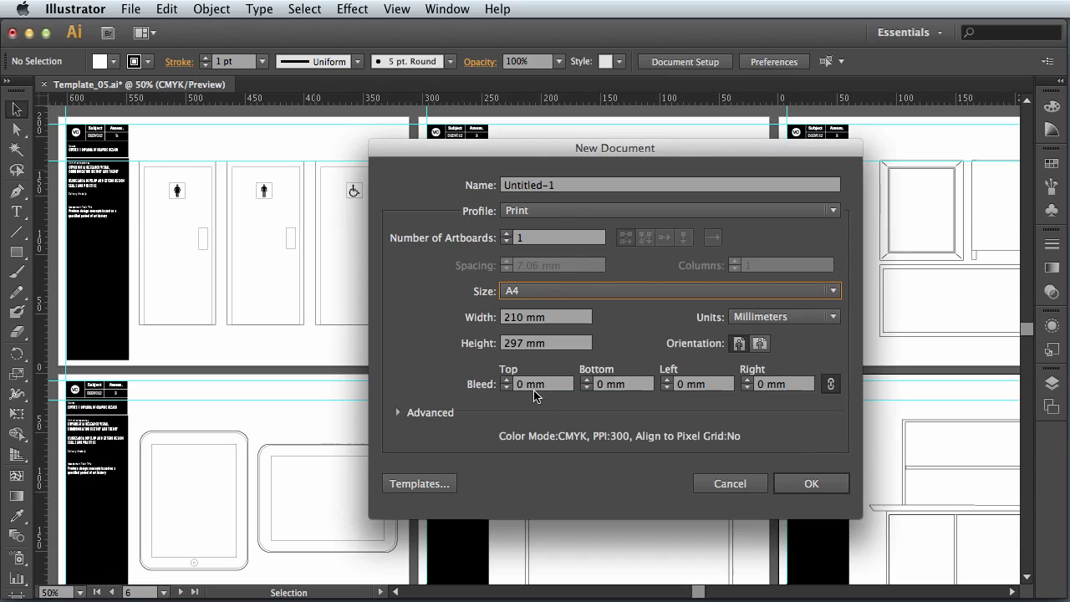
pyautogui.click(759, 345)
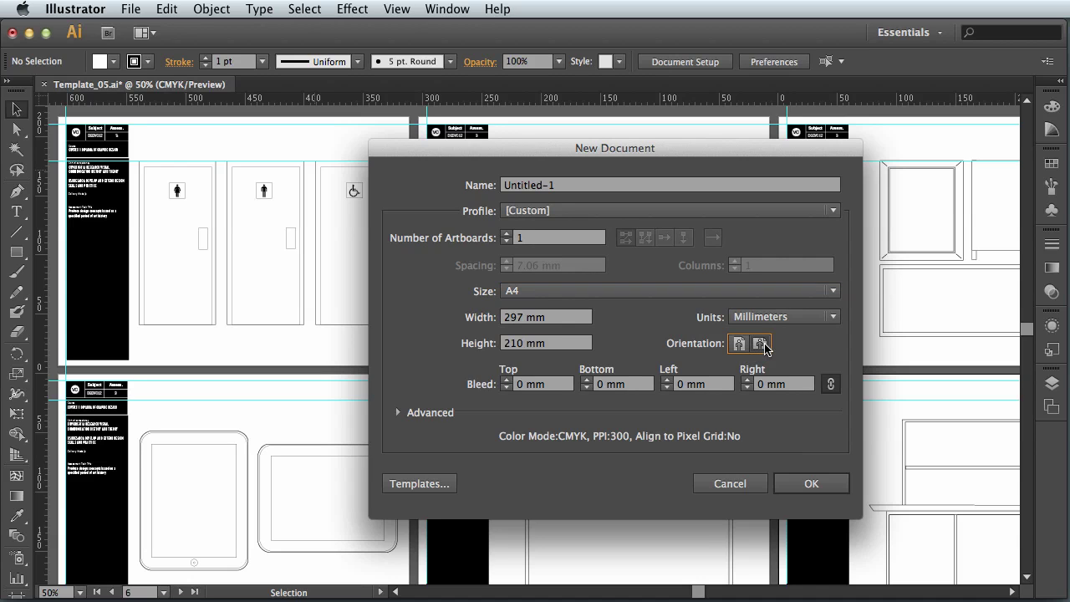
pyautogui.moveTo(661, 149); pyautogui.dragTo(633, 127)
pyautogui.click(782, 461)
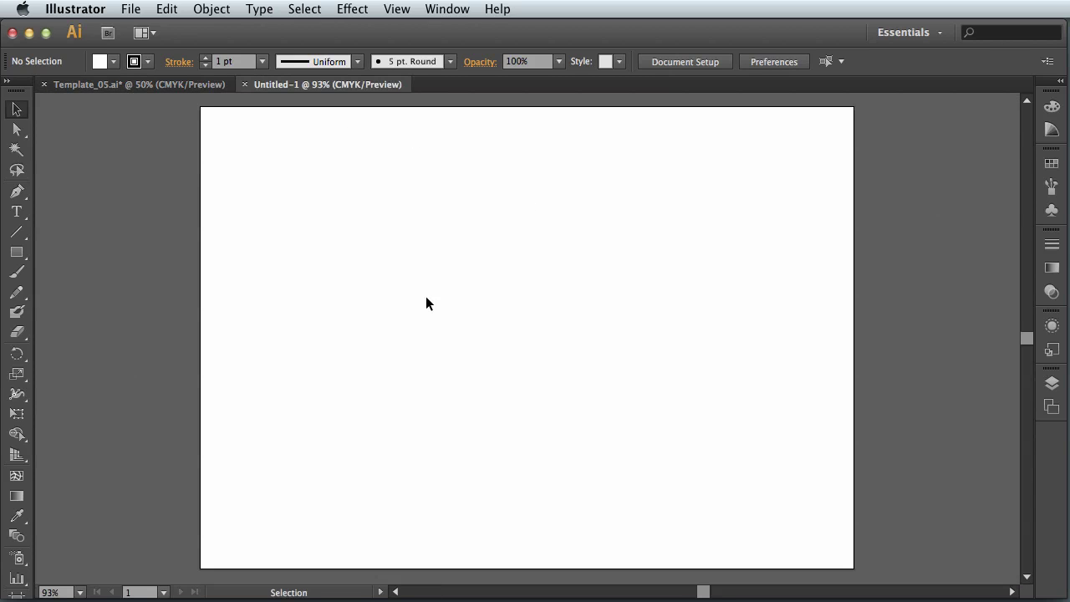
# - Copy the two rounded coaster squares from Template_05 and paste them into Untitled-1
pyautogui.click(125, 84)
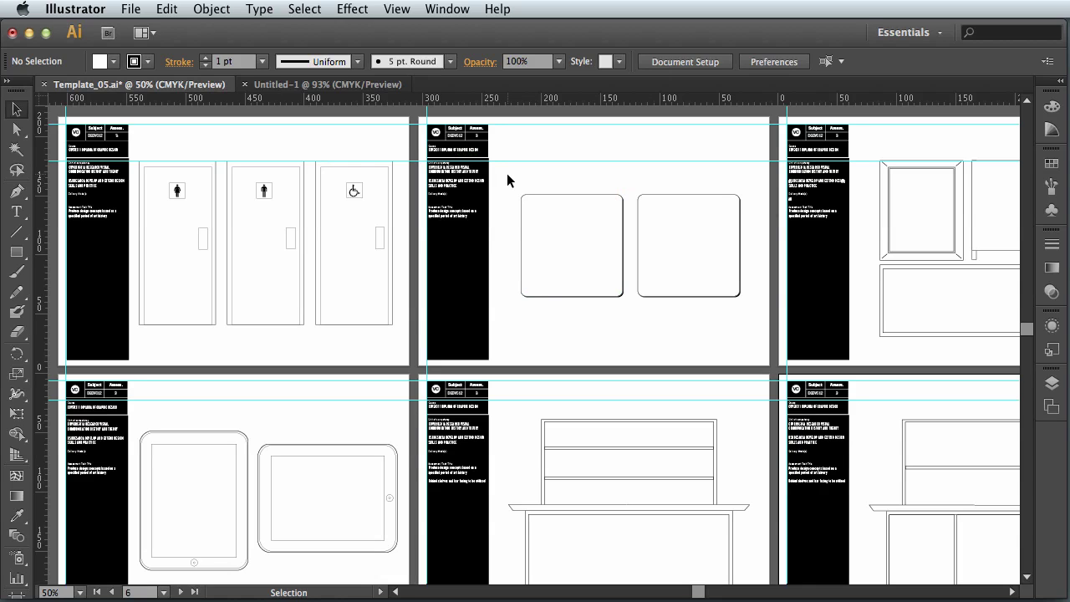
pyautogui.moveTo(507, 174); pyautogui.dragTo(752, 313)
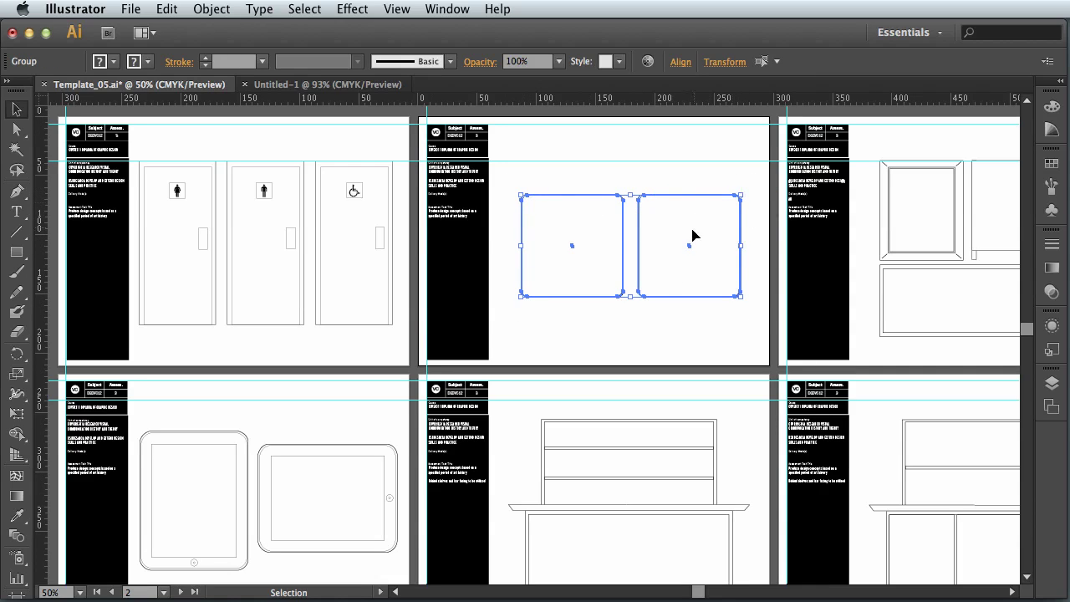
pyautogui.click(166, 9)
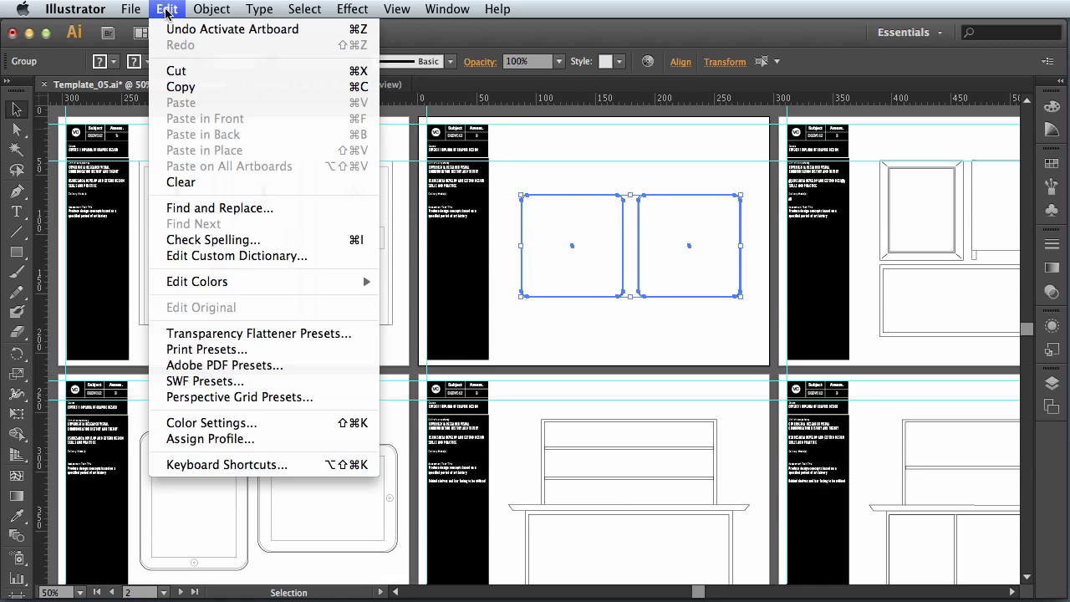
pyautogui.click(191, 87)
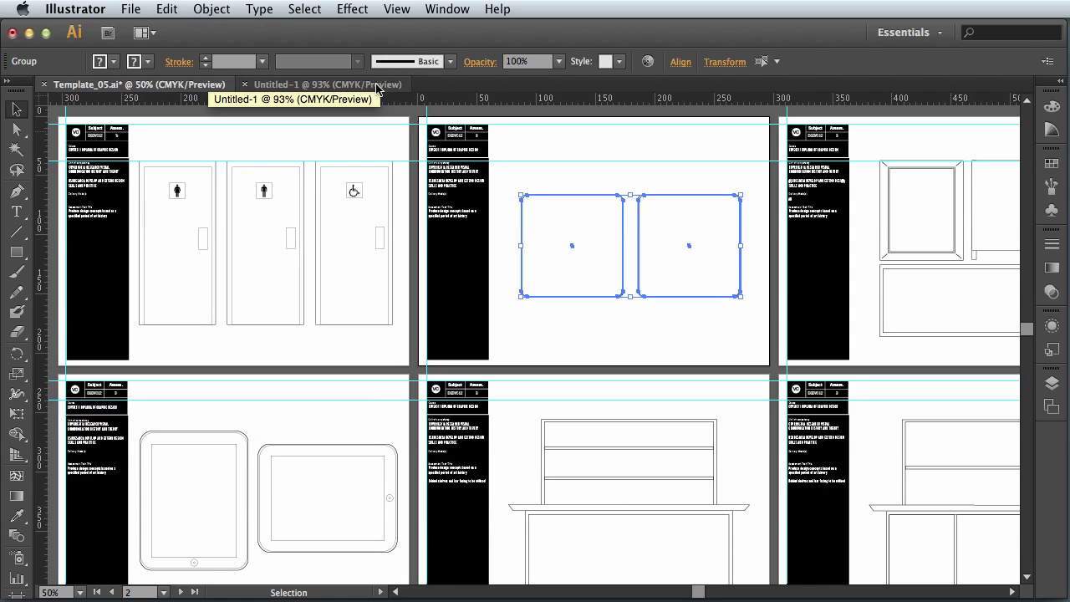
pyautogui.click(319, 87)
pyautogui.click(169, 8)
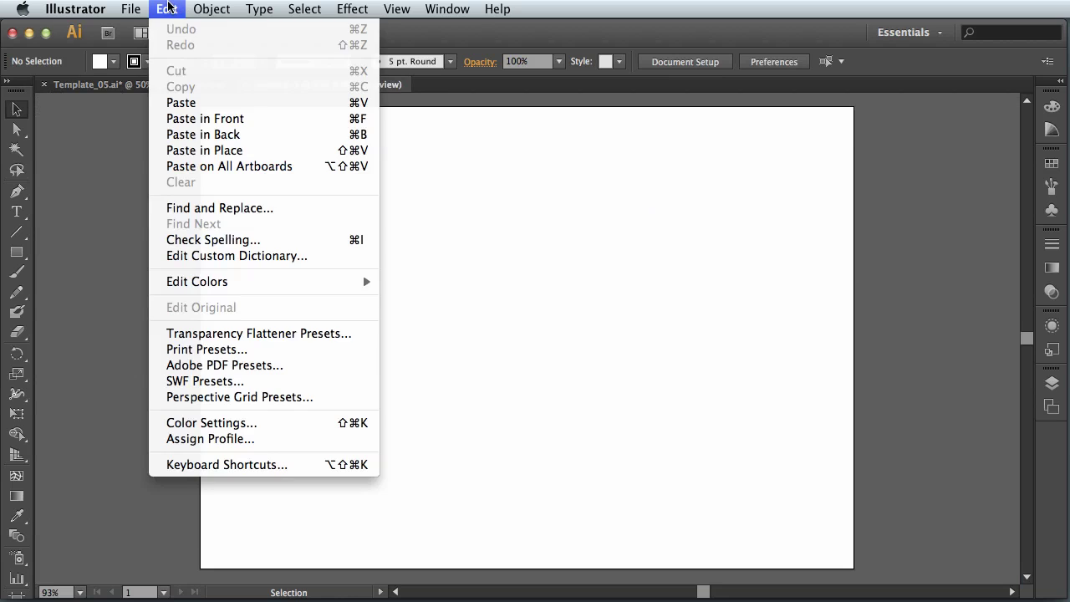
pyautogui.click(213, 103)
pyautogui.click(565, 196)
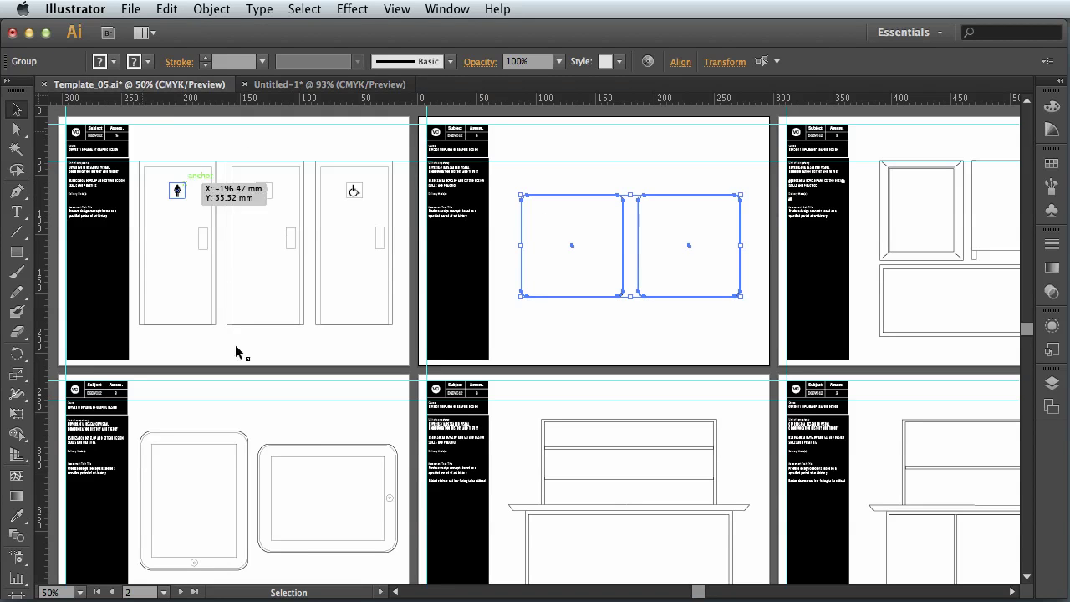
# - Add a blank Artboard 2 to Untitled-1 through the Artboards panel
pyautogui.click(138, 85)
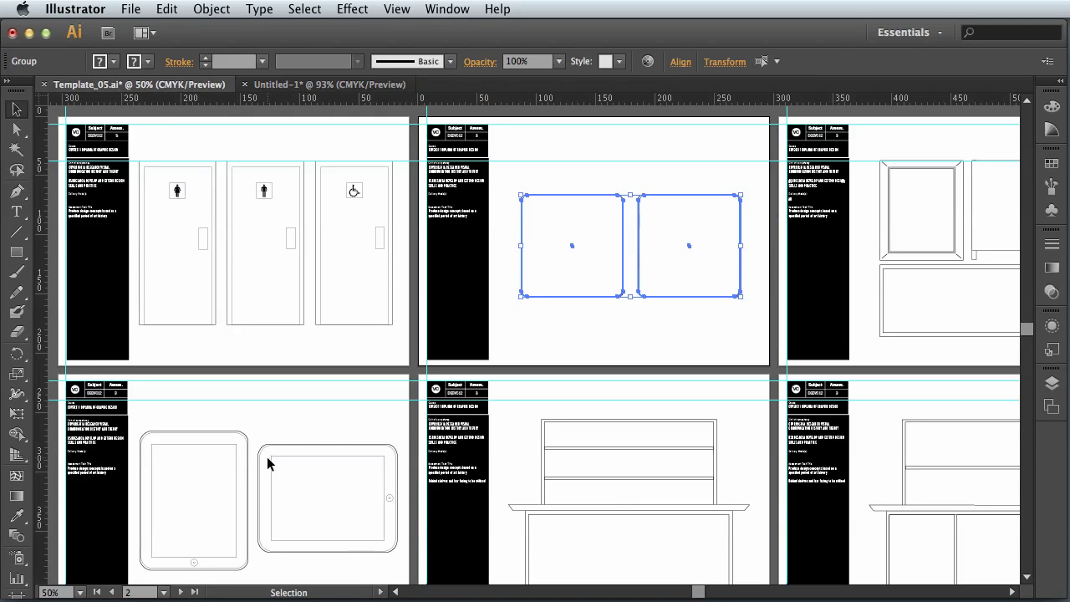
pyautogui.click(289, 84)
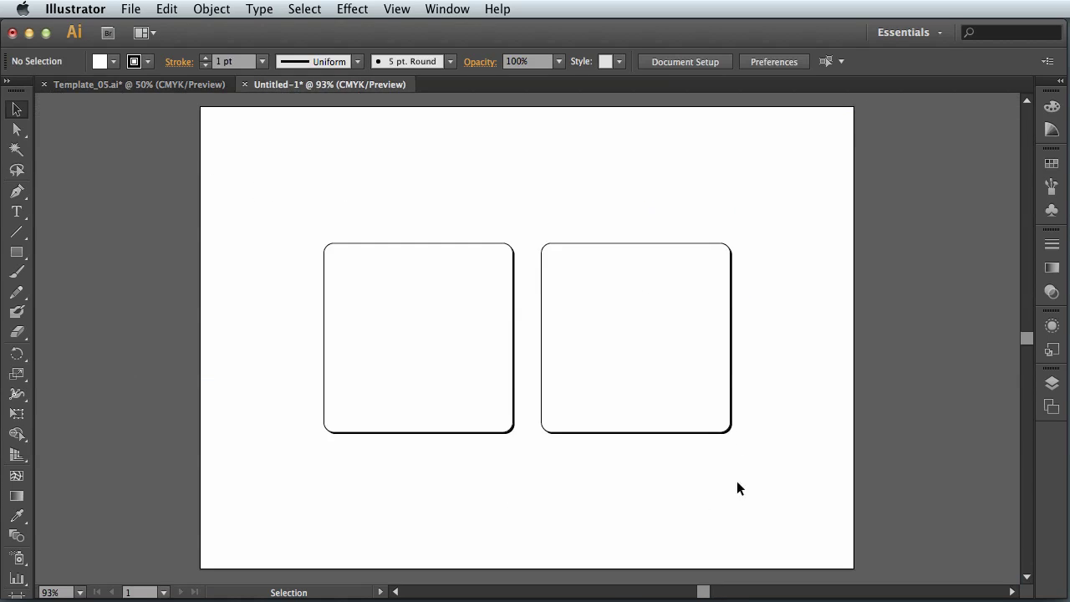
pyautogui.click(1051, 407)
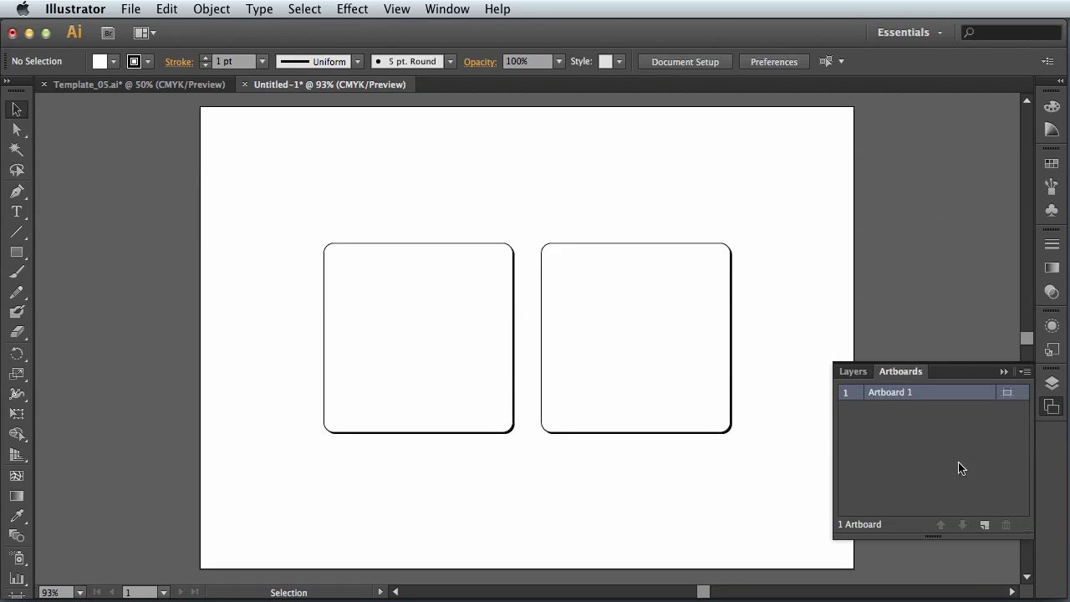
pyautogui.click(984, 526)
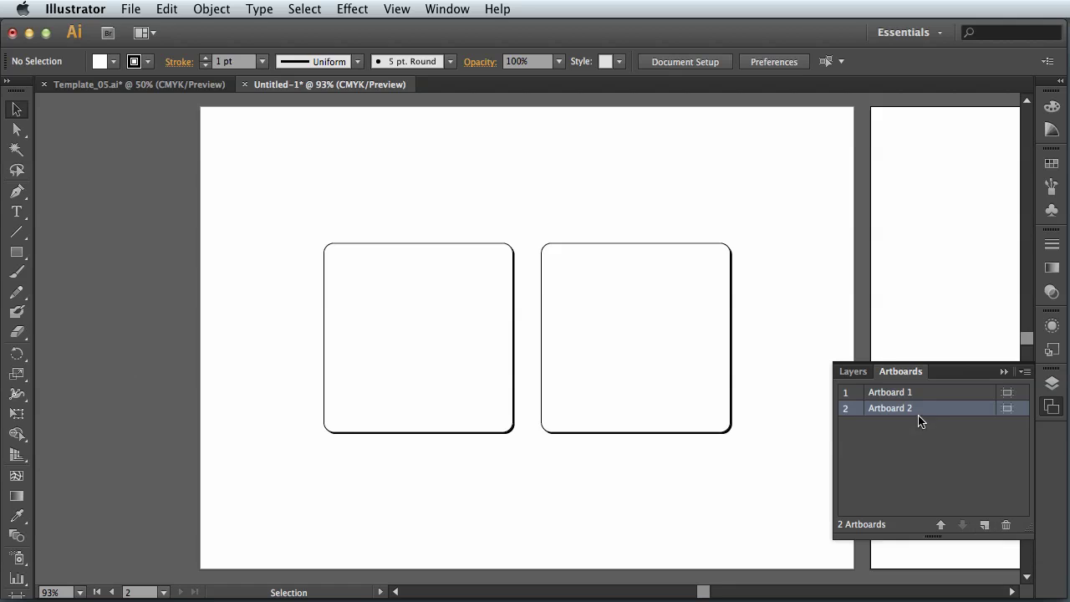
pyautogui.click(1001, 372)
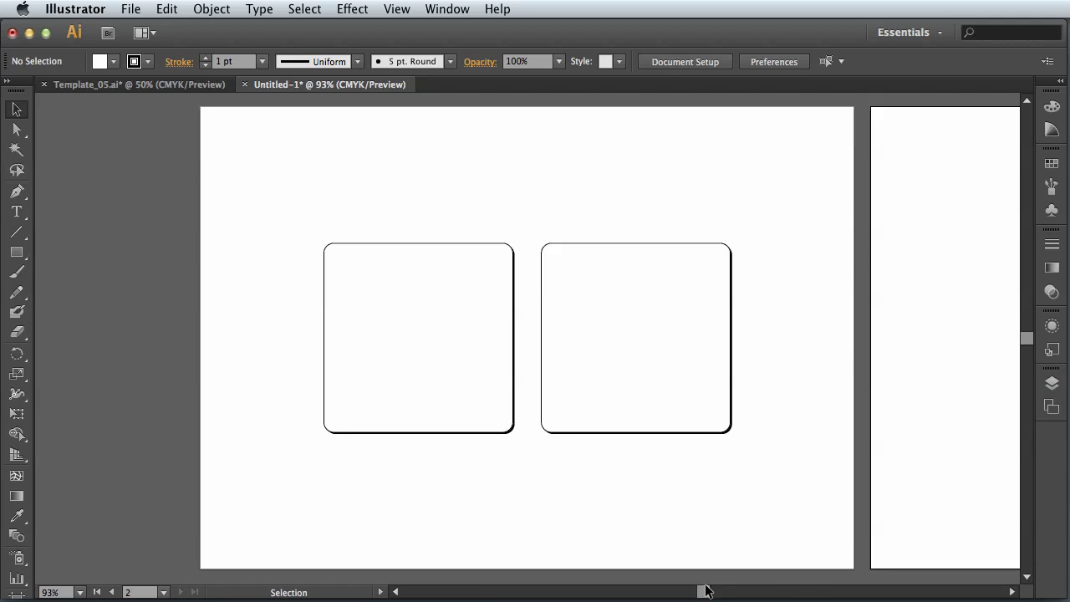
pyautogui.moveTo(703, 592); pyautogui.dragTo(729, 593)
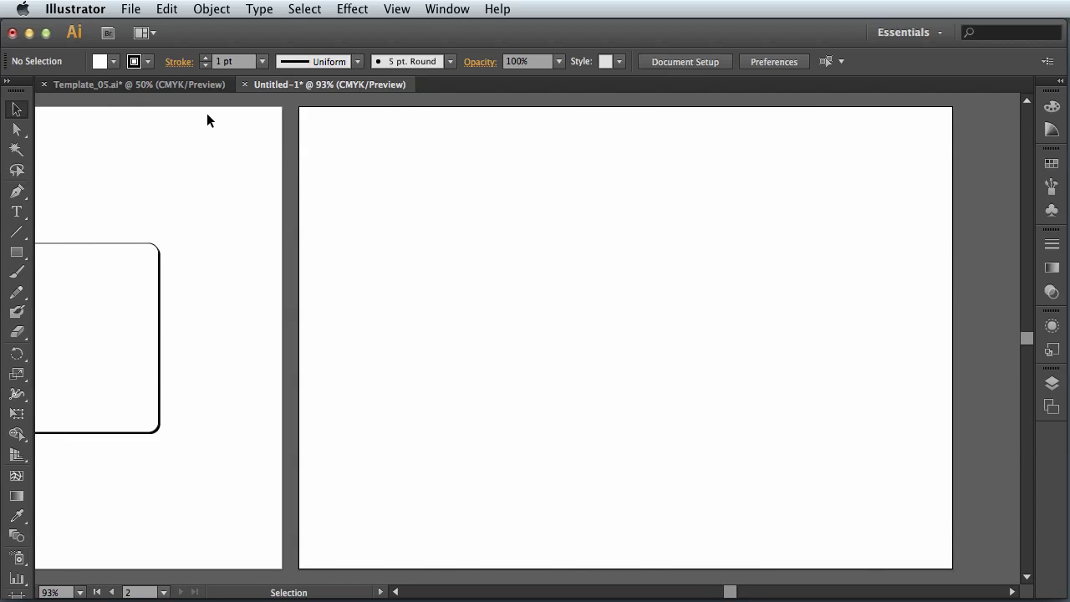
pyautogui.click(164, 90)
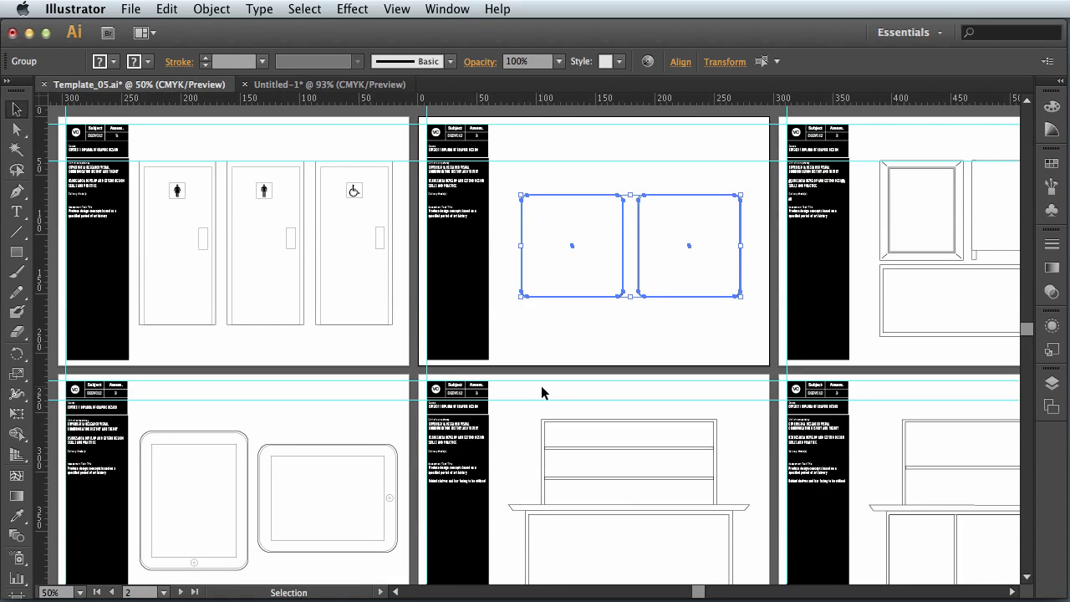
# - Select and copy the two tablet drawings on Template_05's artboard 4
pyautogui.click(246, 396)
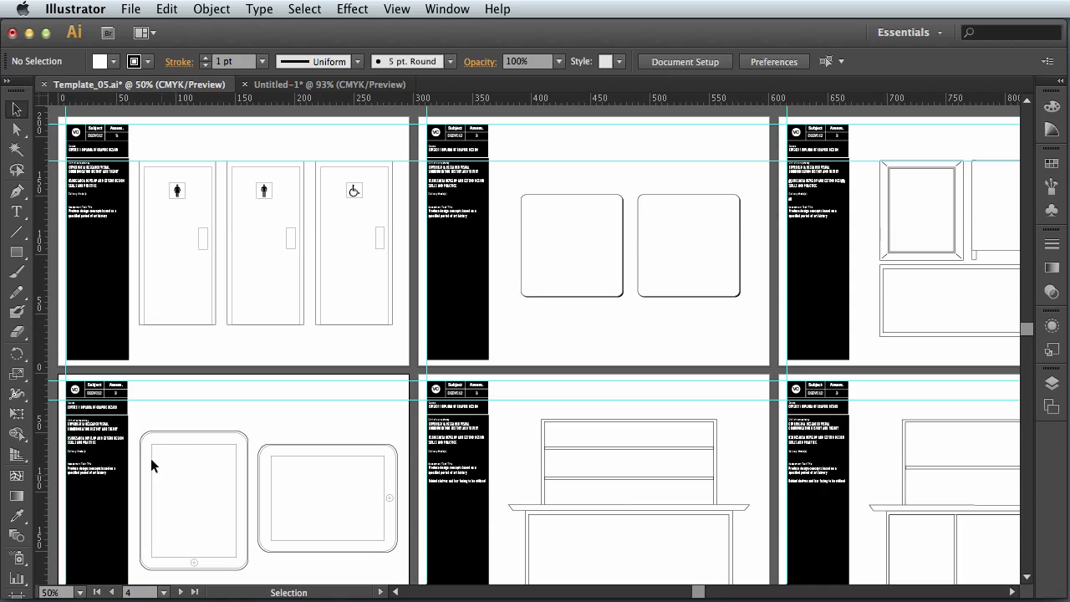
pyautogui.moveTo(134, 414); pyautogui.dragTo(405, 581)
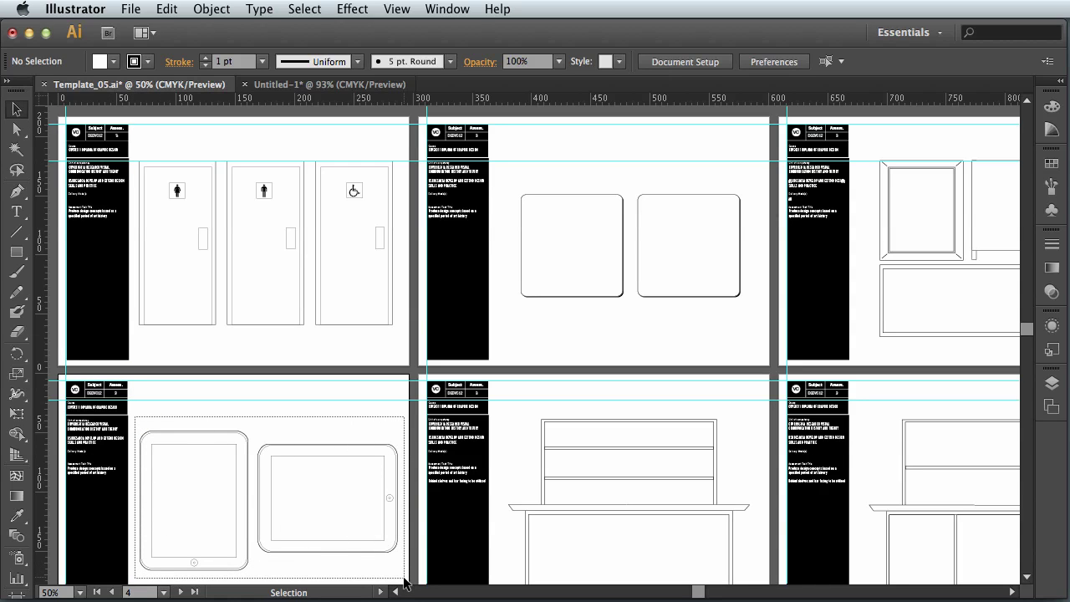
pyautogui.moveTo(404, 579); pyautogui.dragTo(404, 576)
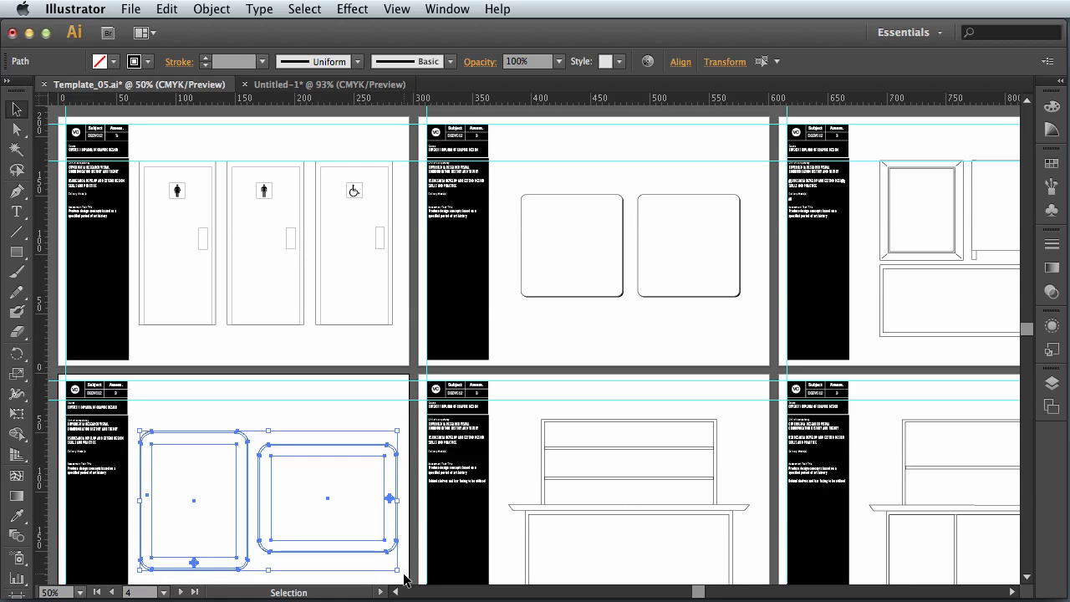
pyautogui.click(167, 9)
pyautogui.click(167, 85)
# - Paste the tablet drawings onto Untitled-1's Artboard 2 and centre them
pyautogui.click(301, 84)
pyautogui.click(167, 9)
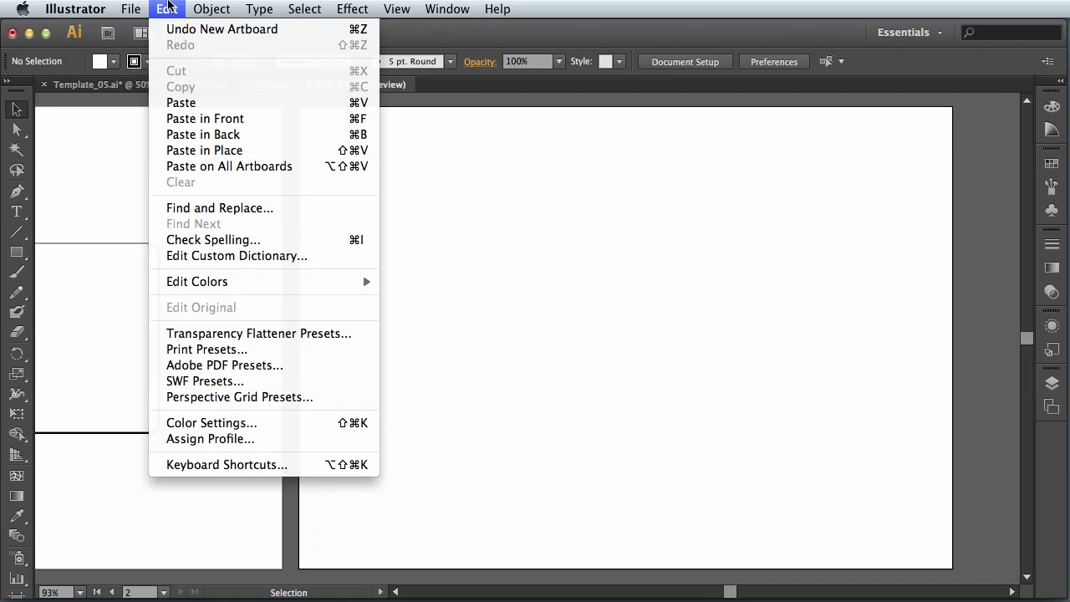
pyautogui.click(184, 103)
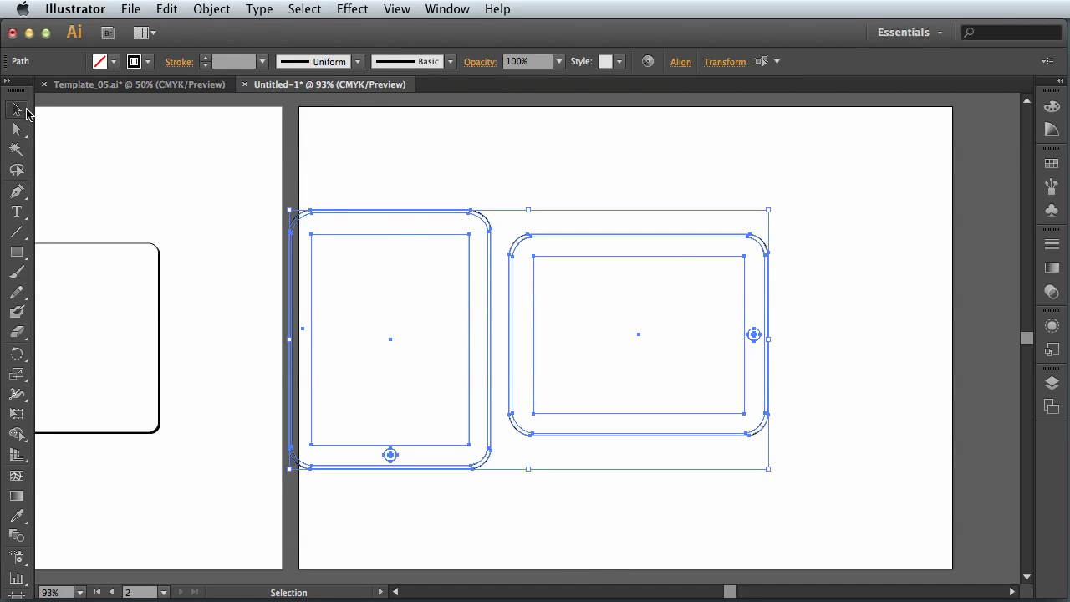
pyautogui.moveTo(370, 210); pyautogui.dragTo(466, 208)
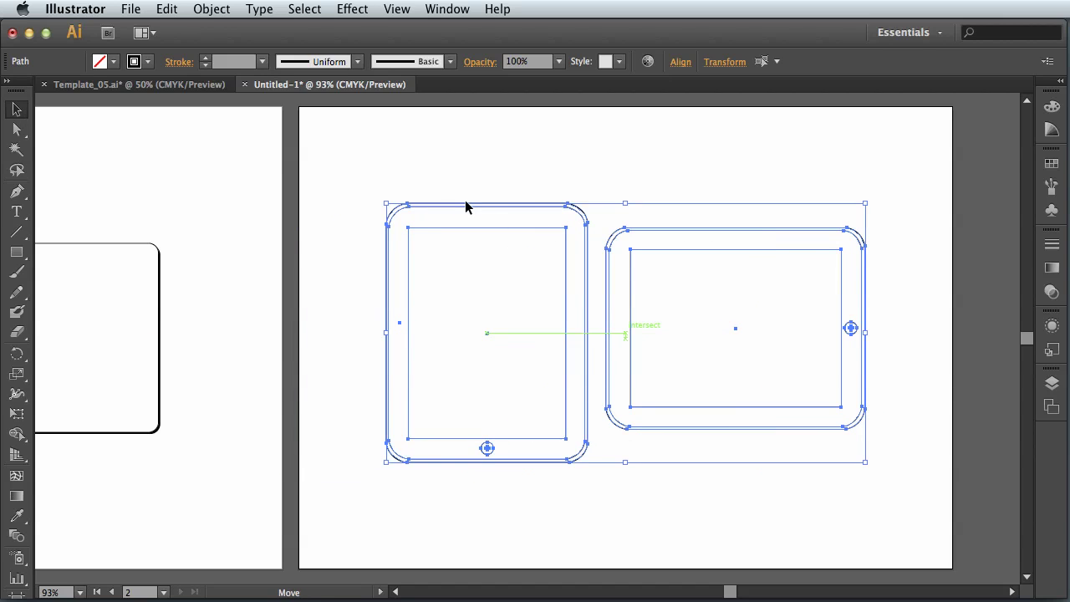
pyautogui.click(473, 152)
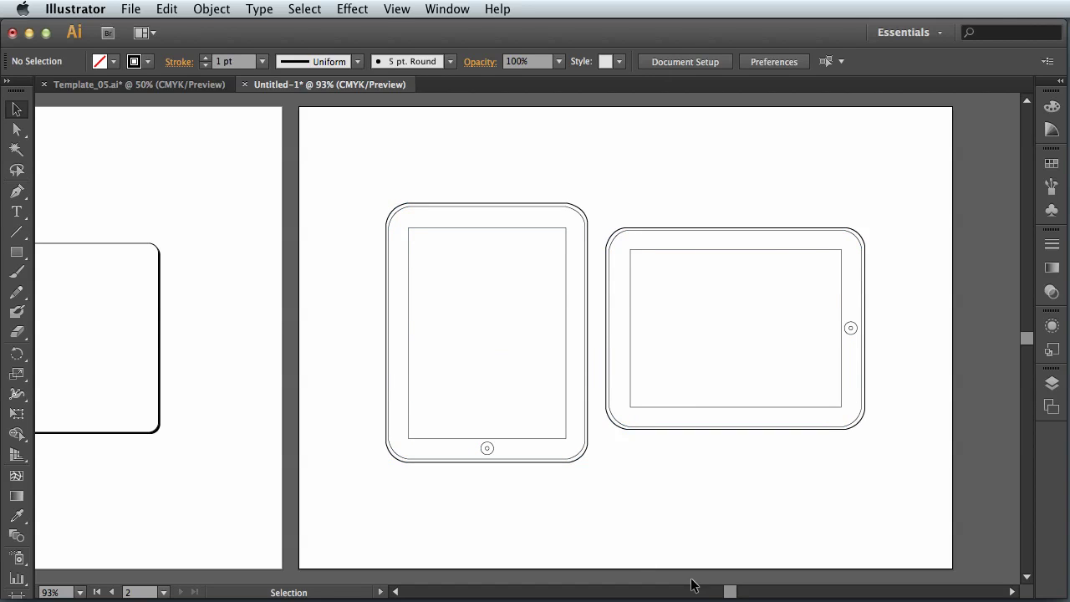
pyautogui.moveTo(728, 590); pyautogui.dragTo(704, 595)
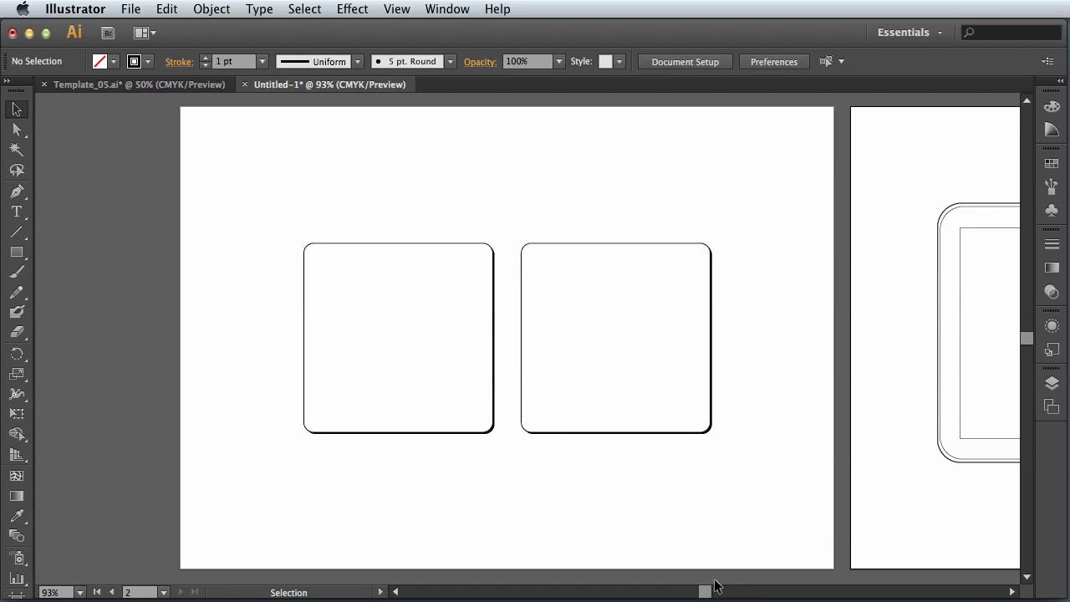
pyautogui.moveTo(713, 590)
pyautogui.mouseDown()
pyautogui.moveTo(728, 588)
pyautogui.moveTo(700, 593)
pyautogui.moveTo(712, 595)
pyautogui.mouseUp()
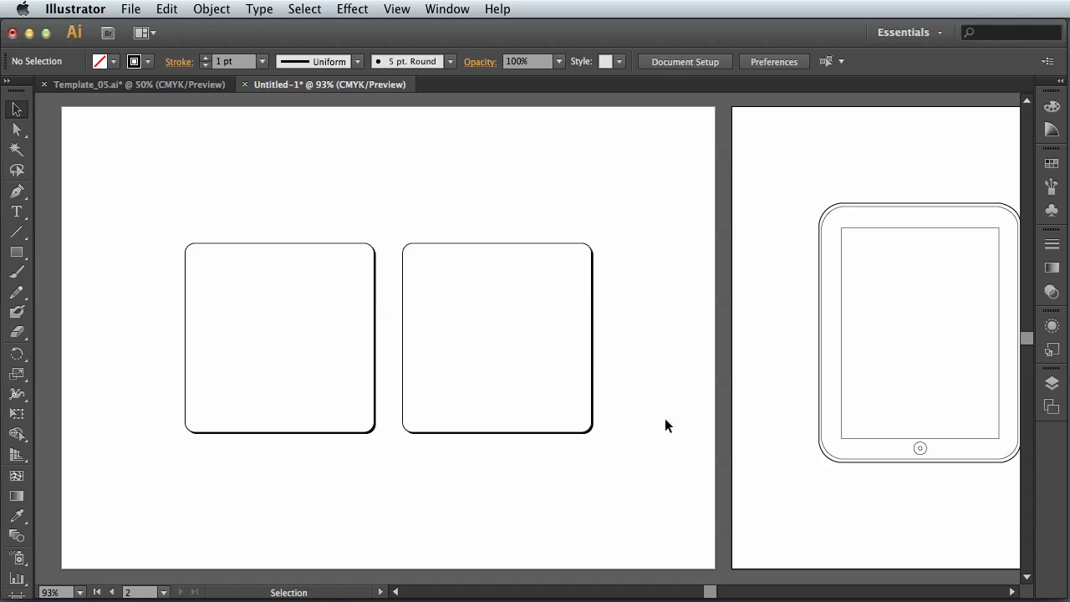
# - Save Untitled-1 to the Desktop as Adobe PDF 'Art Style' using Illustrator Default settings
pyautogui.click(131, 10)
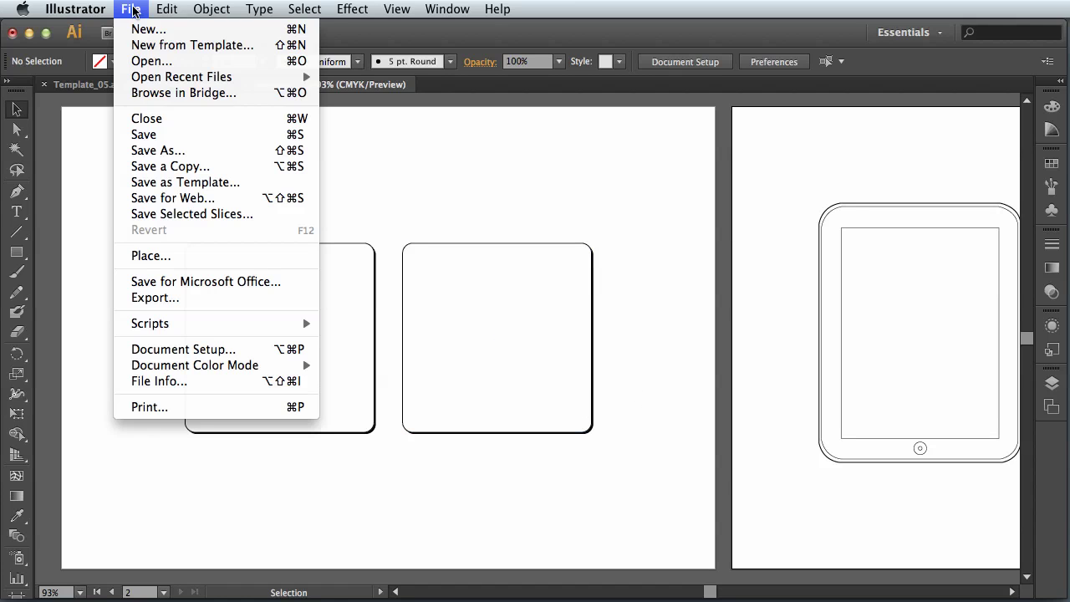
pyautogui.click(177, 153)
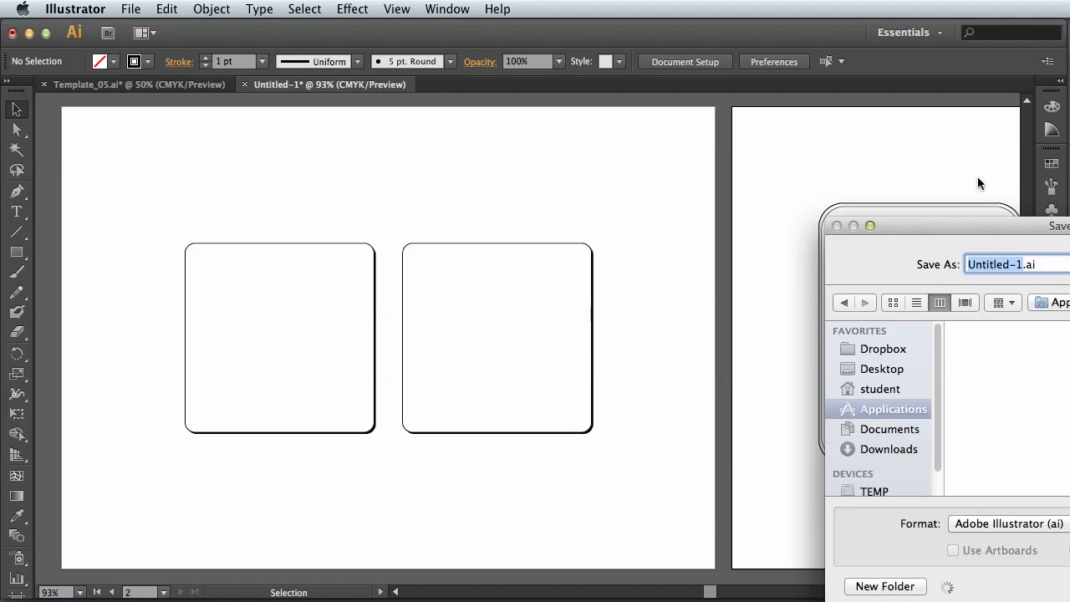
pyautogui.moveTo(976, 184); pyautogui.dragTo(546, 132)
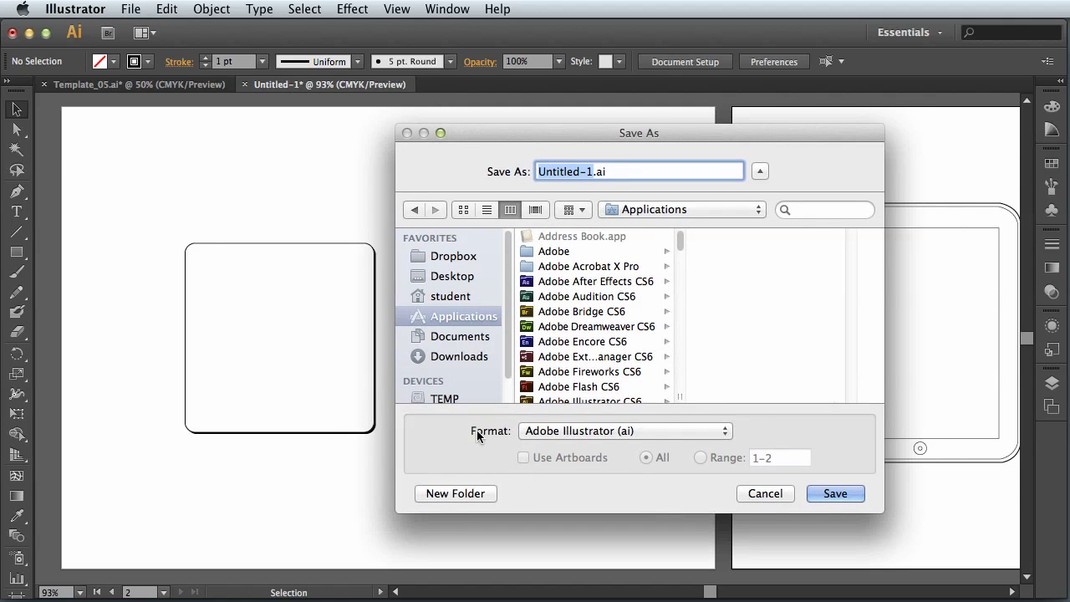
pyautogui.click(584, 430)
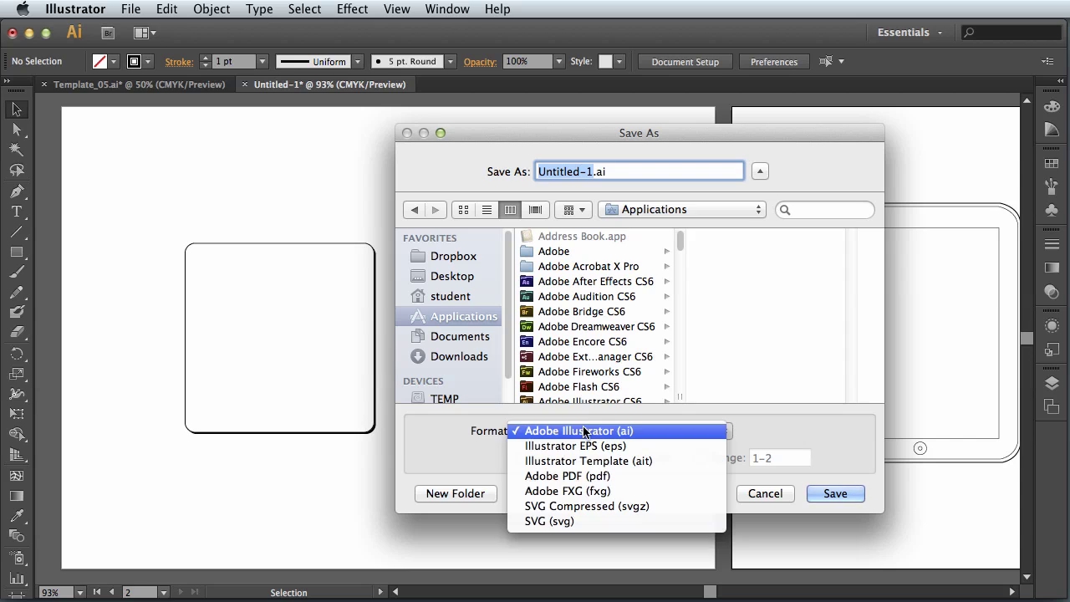
pyautogui.click(605, 476)
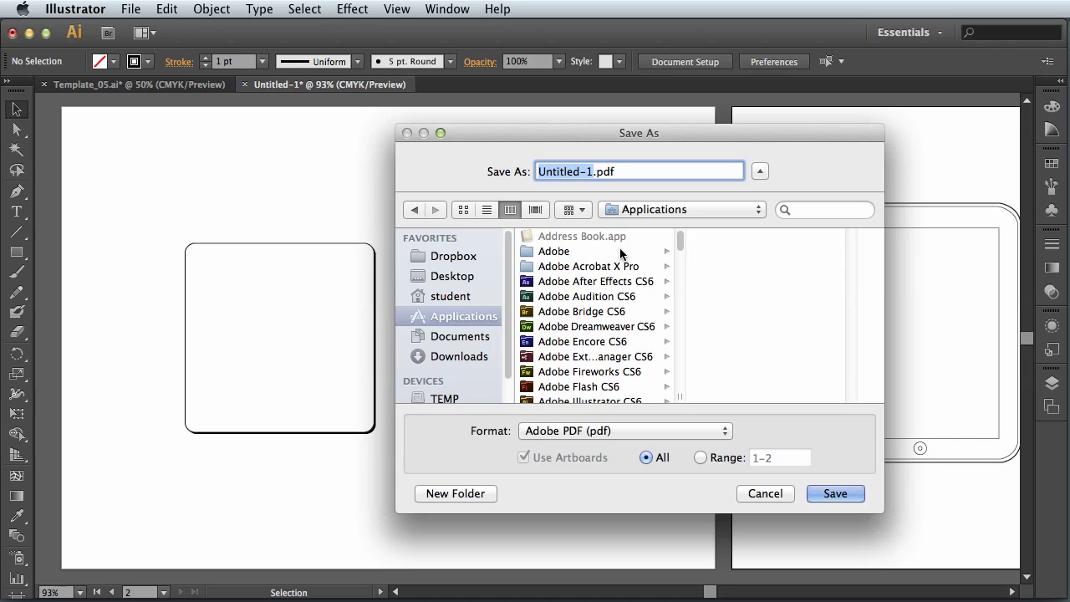
pyautogui.write('Art')
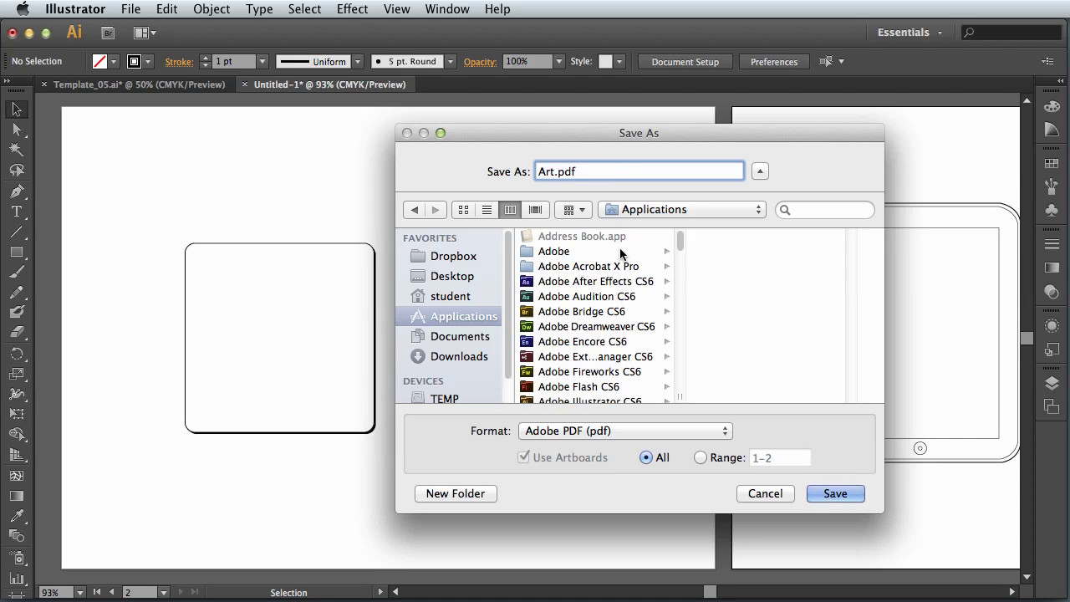
pyautogui.write(' Style')
pyautogui.click(454, 276)
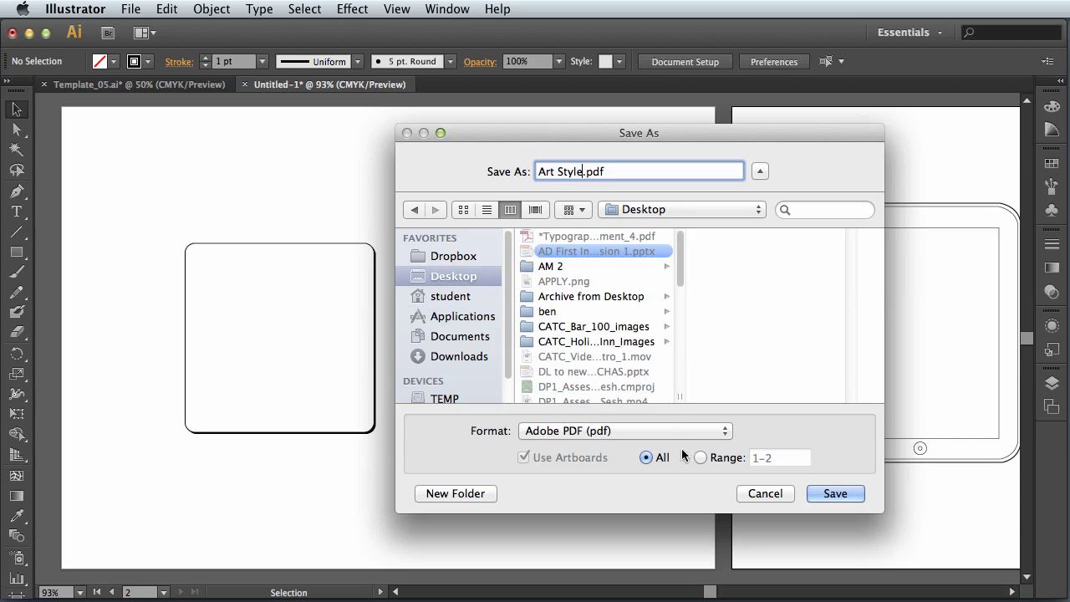
pyautogui.click(834, 493)
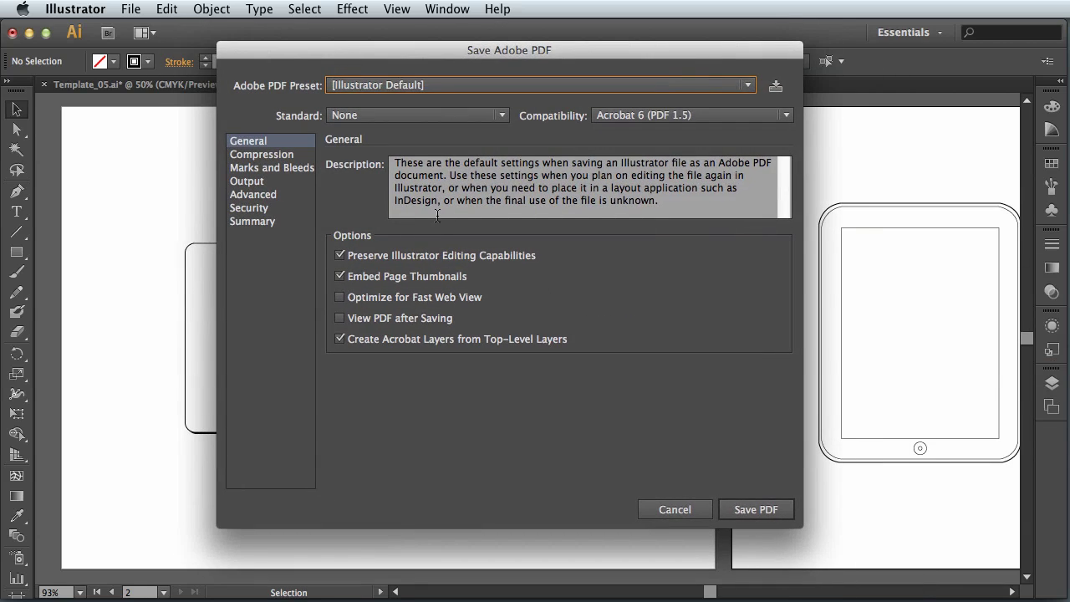
pyautogui.click(755, 510)
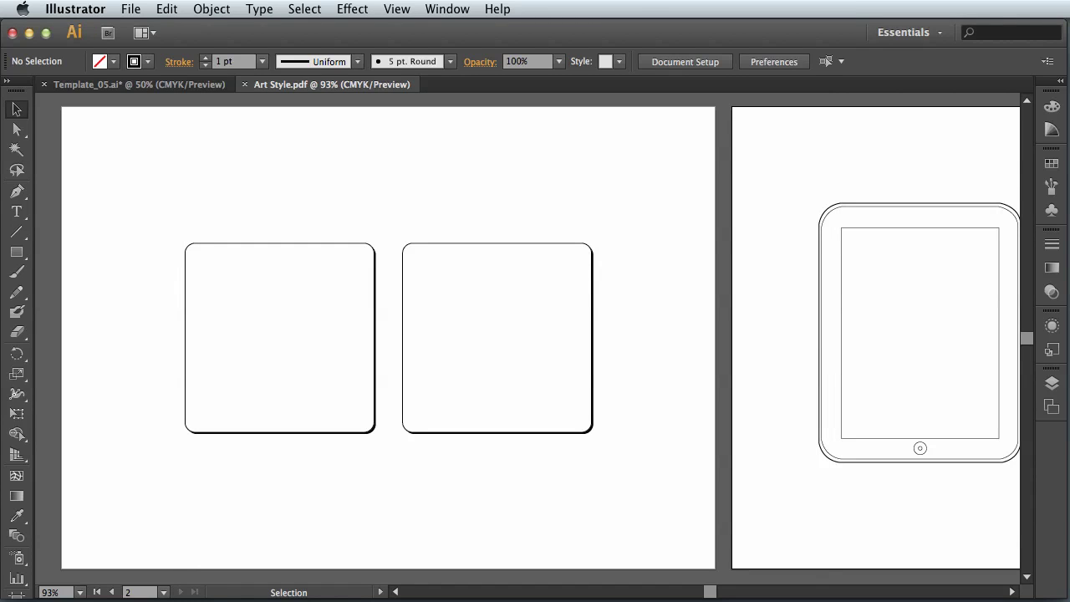
pyautogui.press('super+Tab')
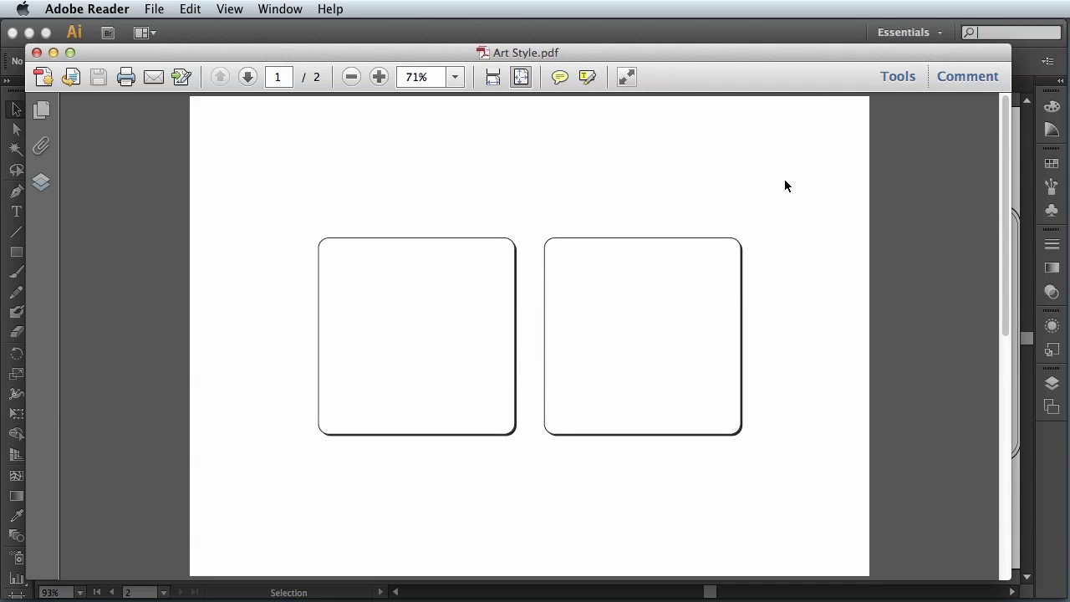
pyautogui.click(1007, 413)
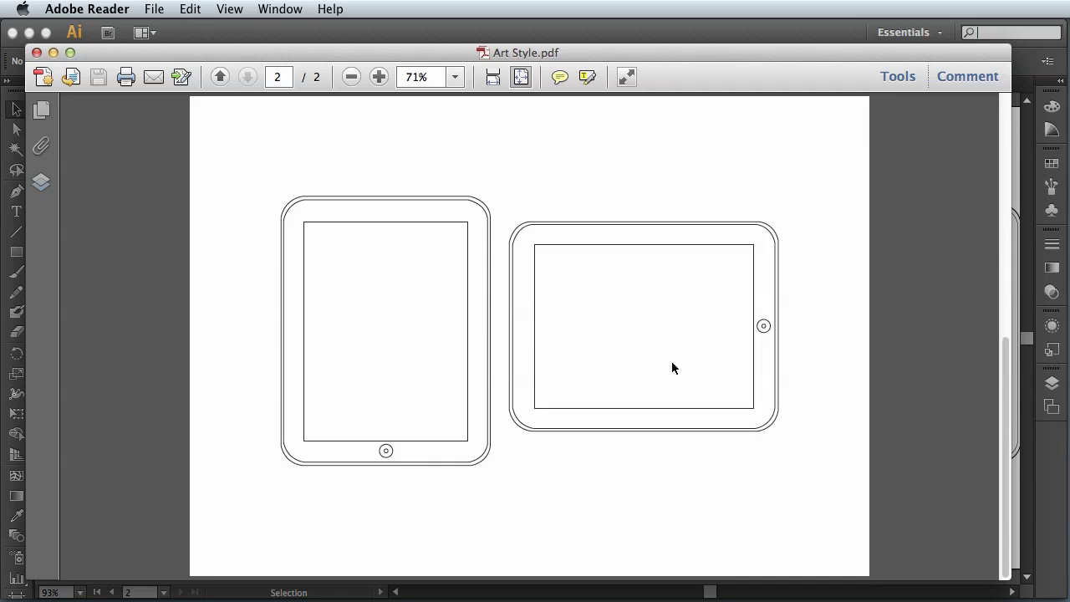
pyautogui.click(1002, 163)
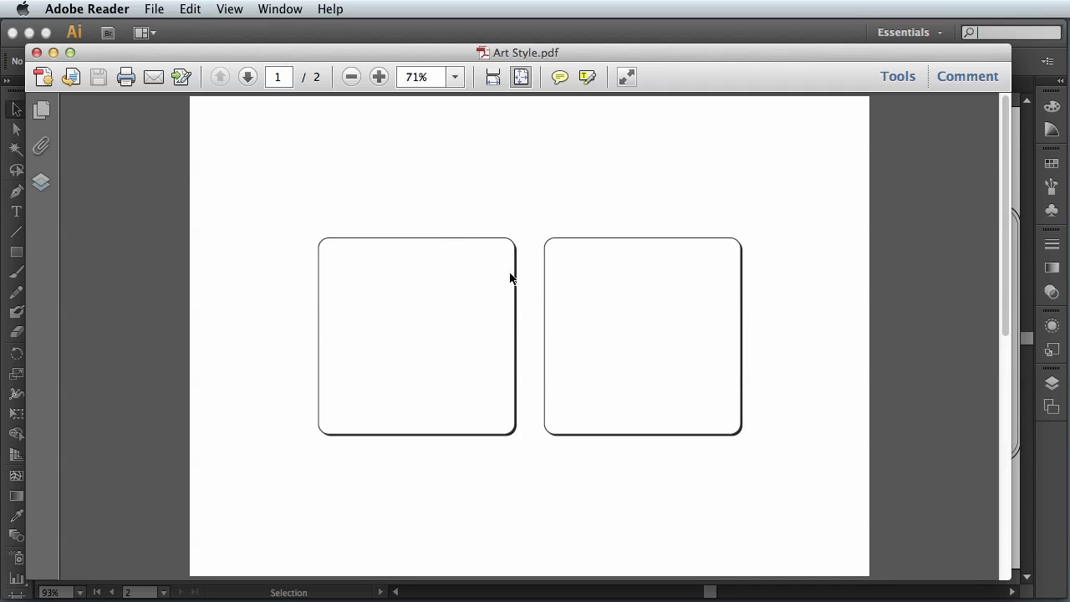
pyautogui.click(36, 53)
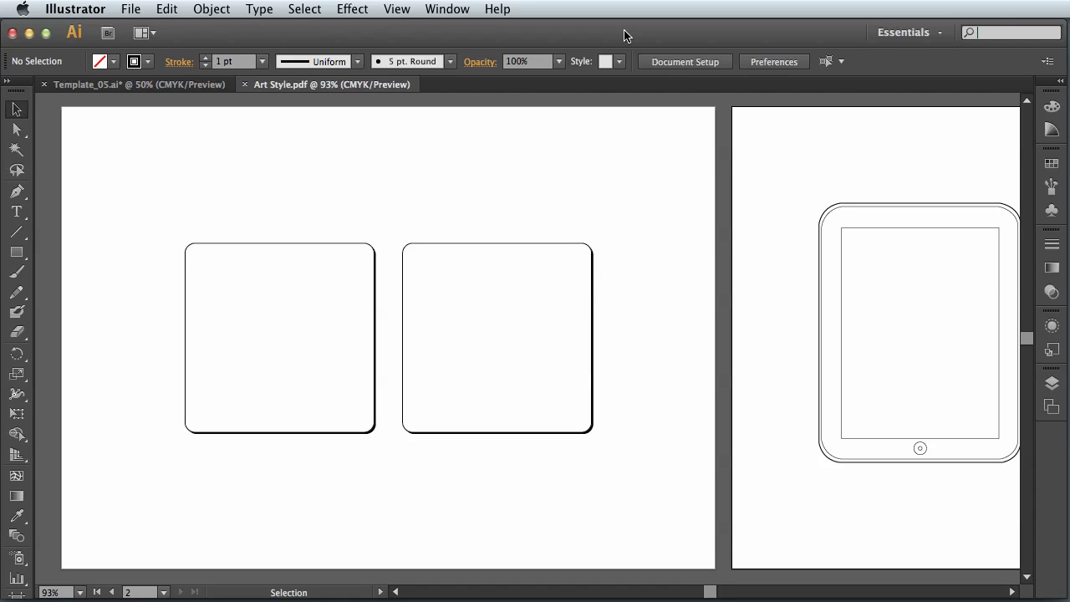
# - Switch to the empty Adobe Photoshop CS6 workspace with Cmd+Tab
pyautogui.press('super+Tab')
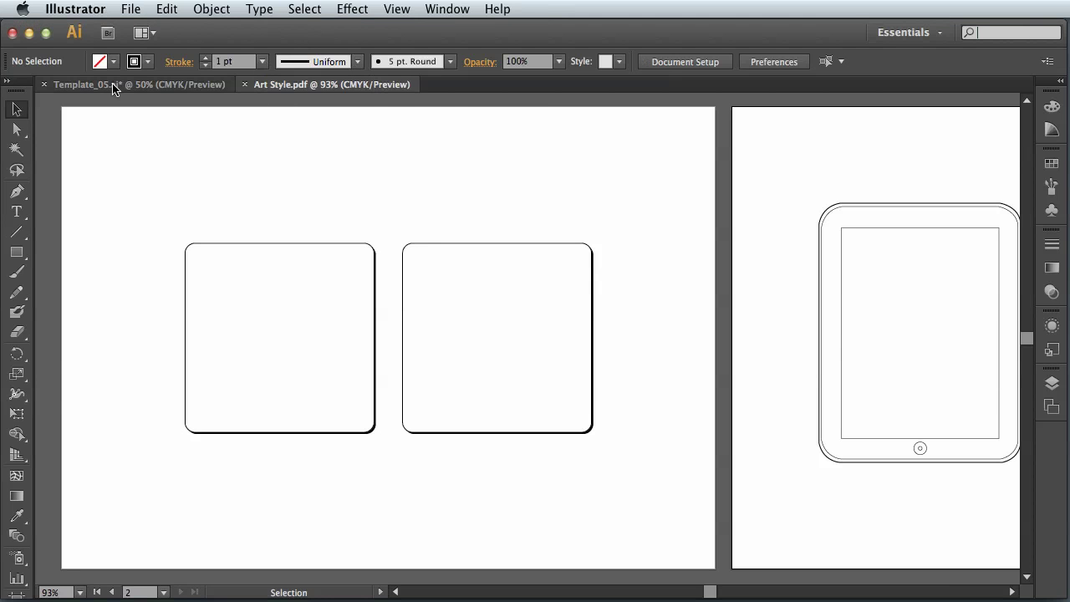
# - In Template_05.ai, deselect the two tablet outlines by clicking empty artboard space
pyautogui.click(114, 86)
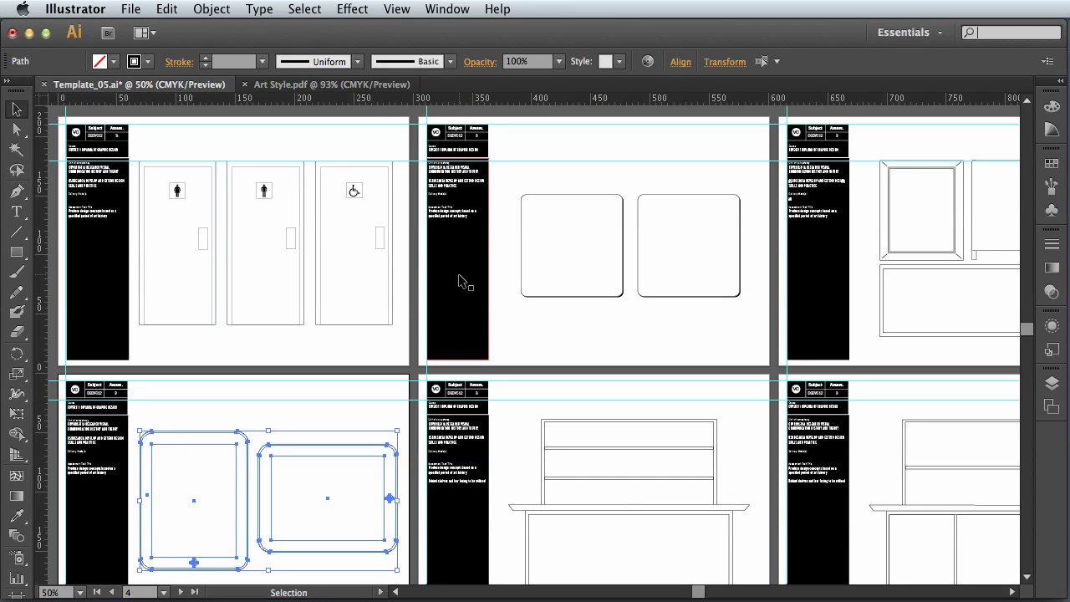
pyautogui.click(385, 418)
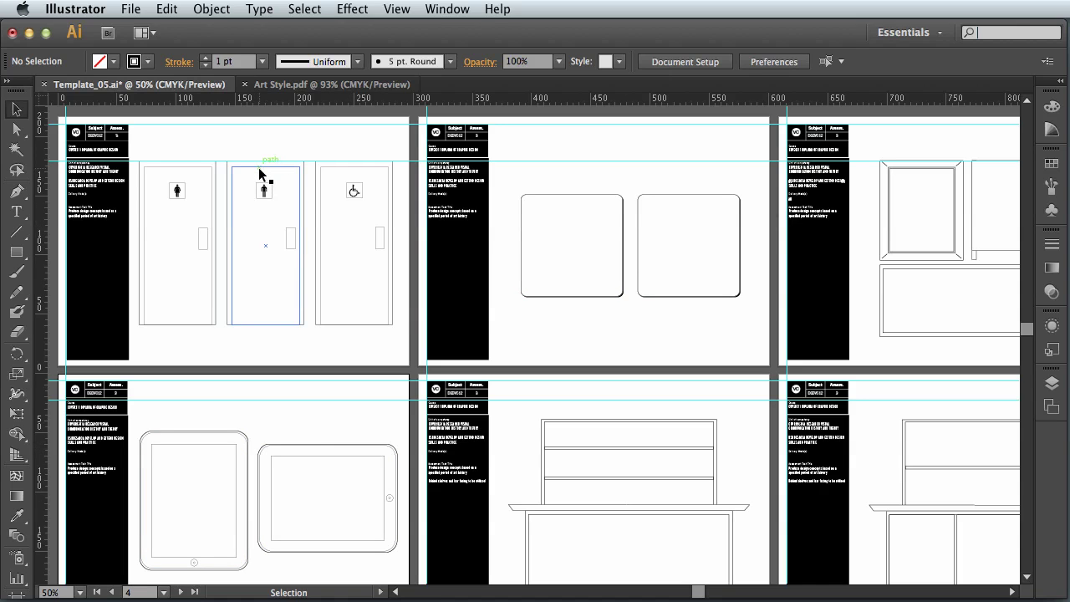
# - In Photoshop, open Template_05.ai from PORTARAV > Vis Comms Ass 3
pyautogui.press('super+Tab')
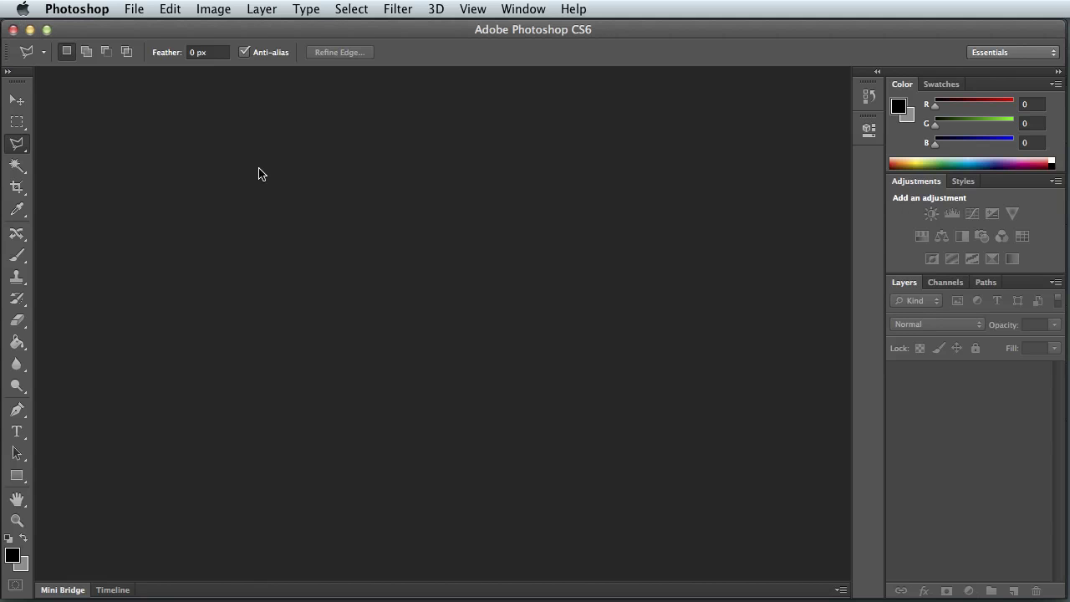
pyautogui.click(132, 9)
pyautogui.click(168, 45)
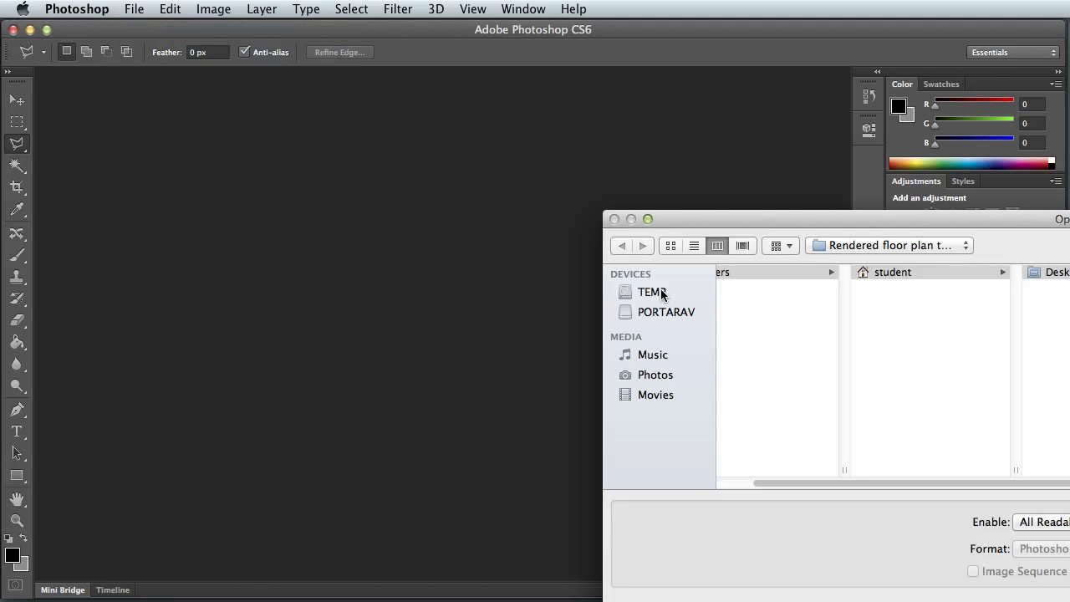
pyautogui.moveTo(965, 220); pyautogui.dragTo(454, 109)
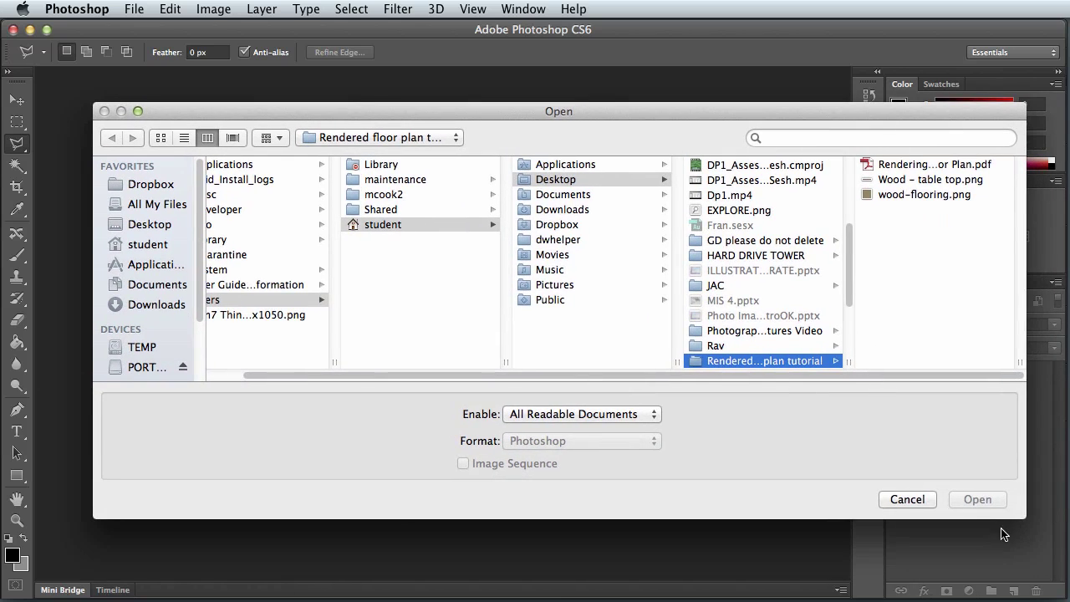
pyautogui.moveTo(1021, 515); pyautogui.dragTo(799, 515)
pyautogui.scroll(-3, 175, 294)
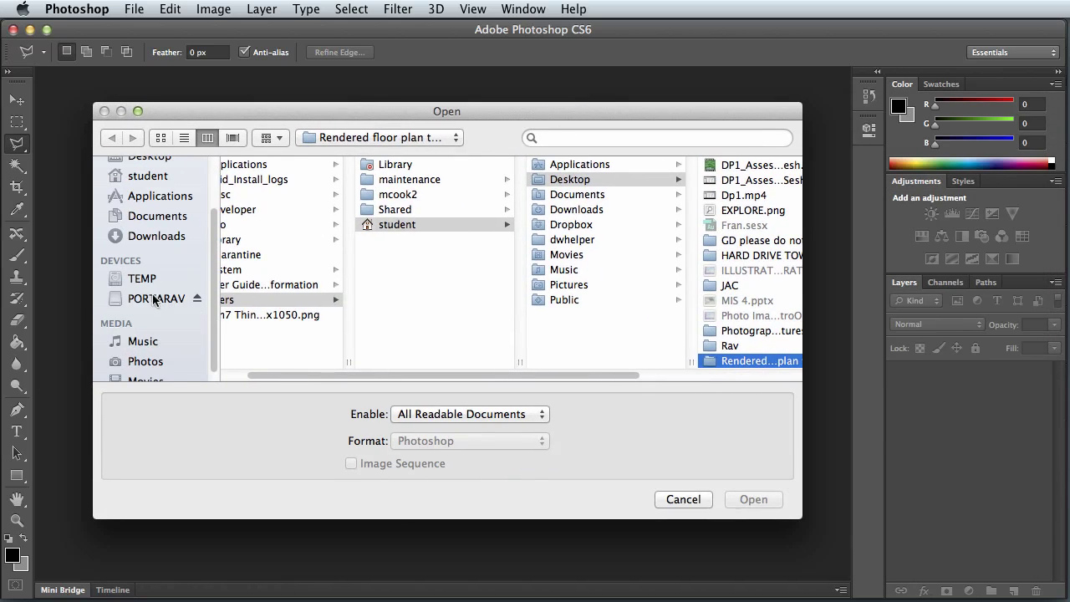
pyautogui.click(152, 297)
pyautogui.click(297, 240)
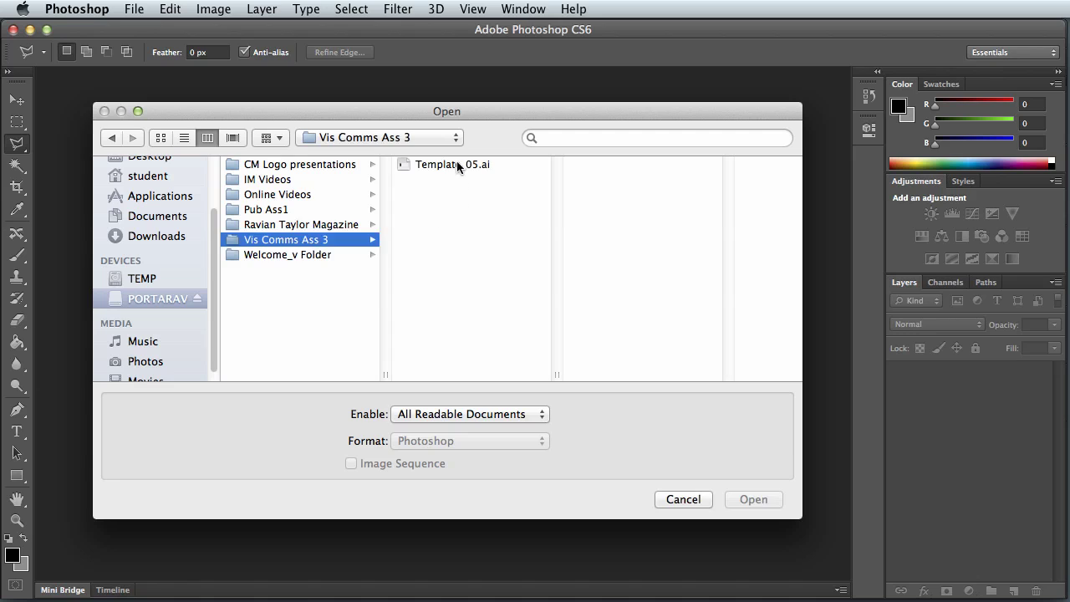
pyautogui.click(457, 163)
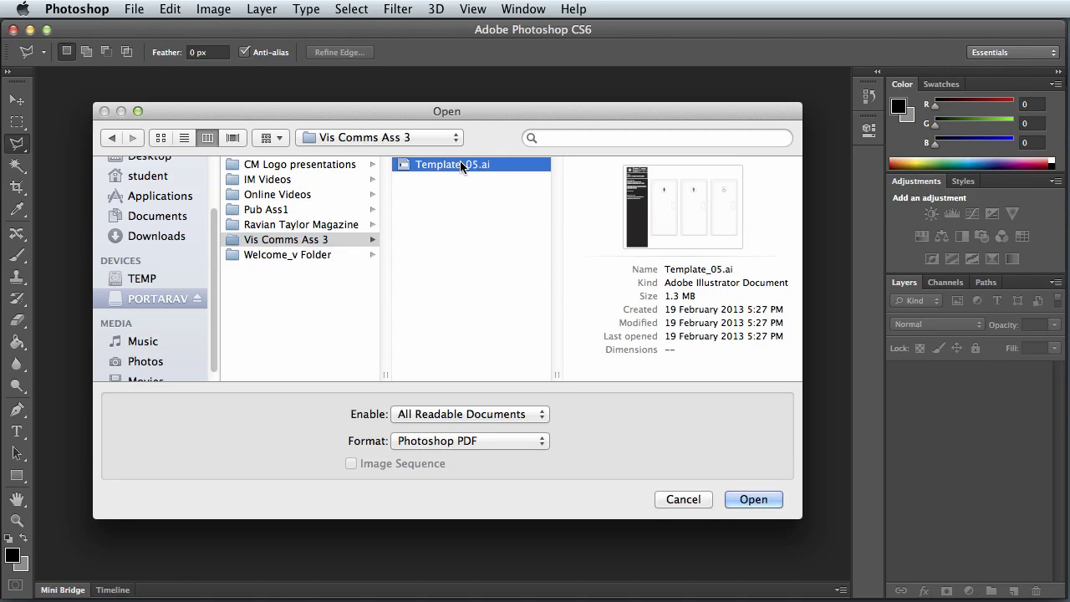
pyautogui.click(768, 500)
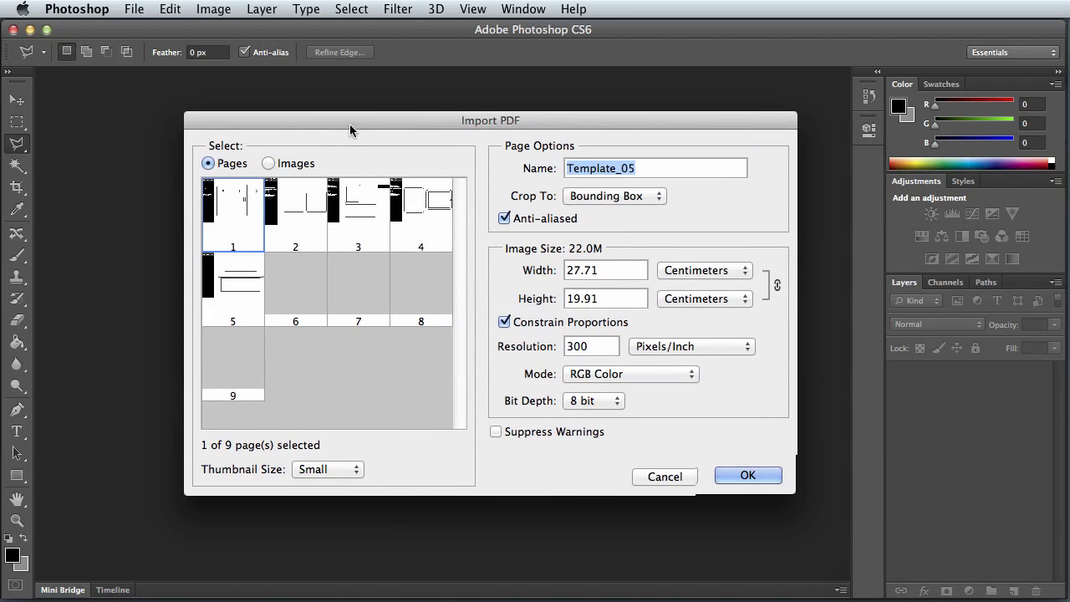
# - Import page 2, the coaster artboard, as a new 300 ppi document
pyautogui.moveTo(351, 124); pyautogui.dragTo(349, 123)
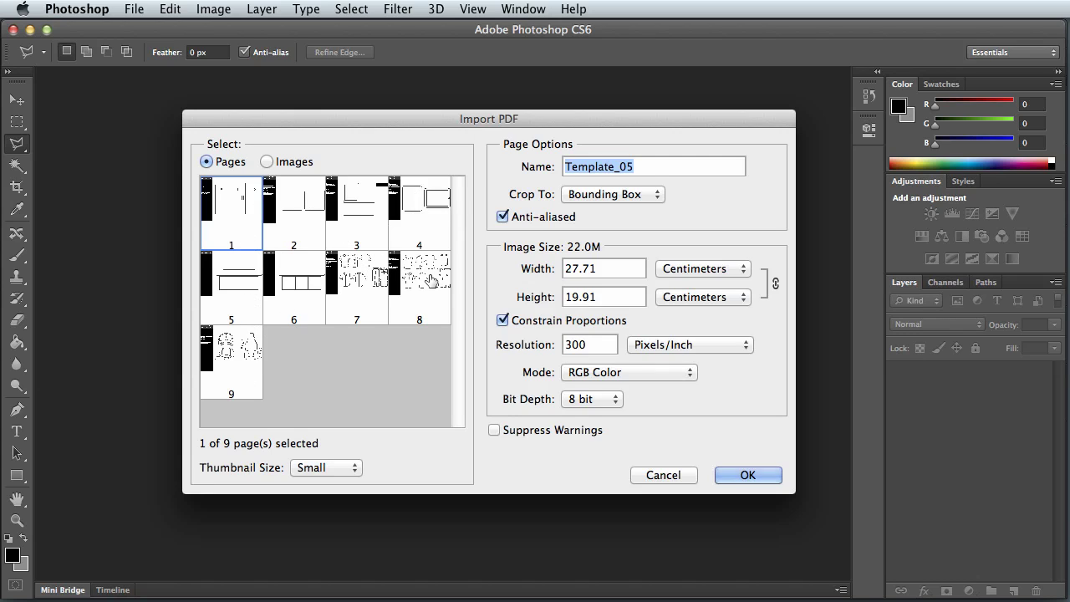
pyautogui.click(294, 223)
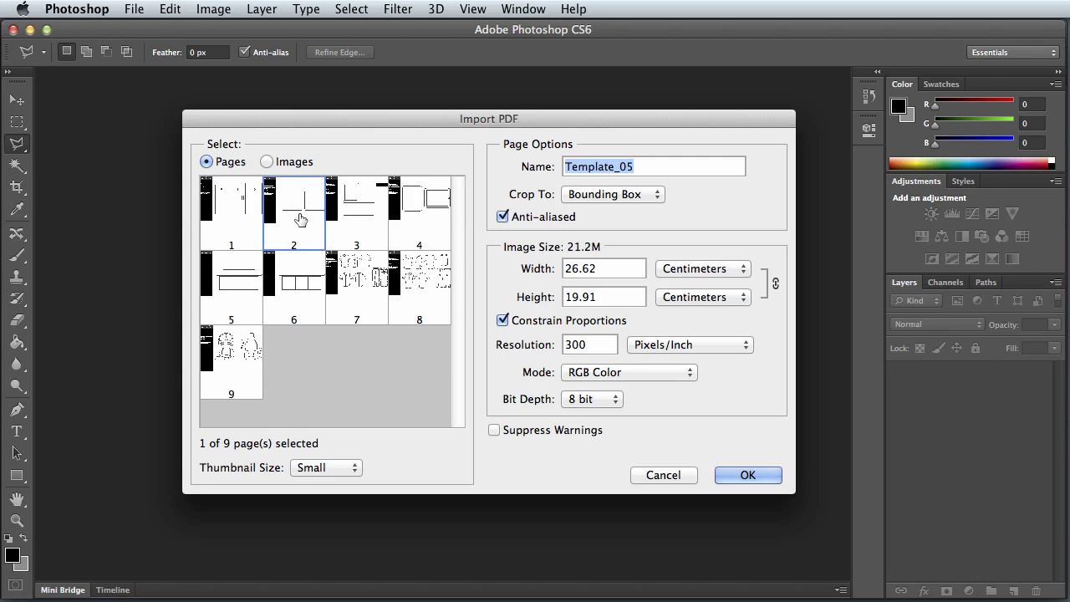
pyautogui.click(747, 475)
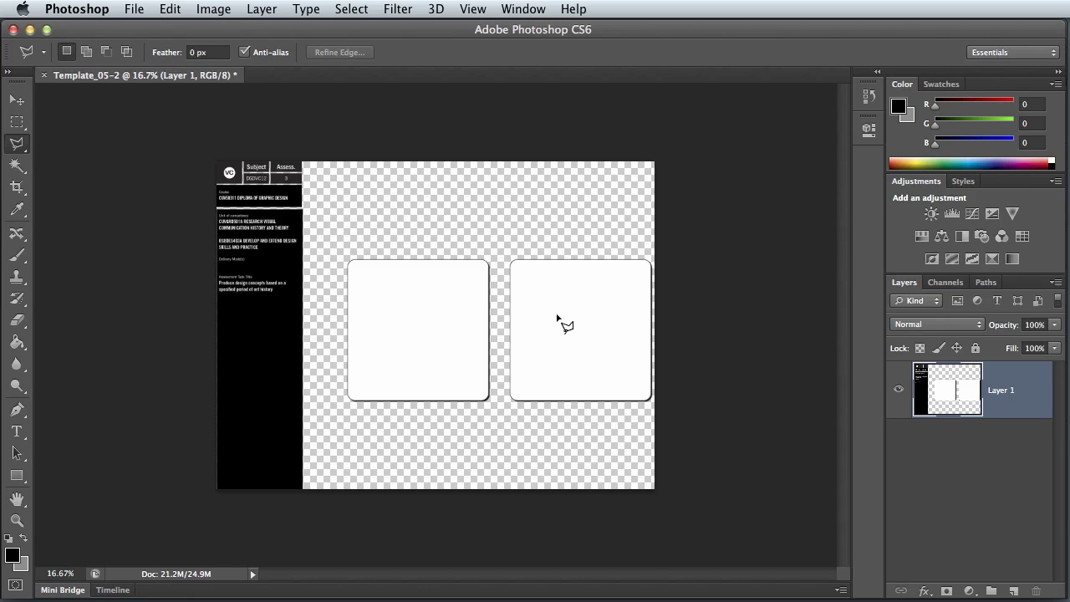
# - Save the coaster document as Photoshop PDF Template_05-2.pdf on the Desktop
pyautogui.click(136, 9)
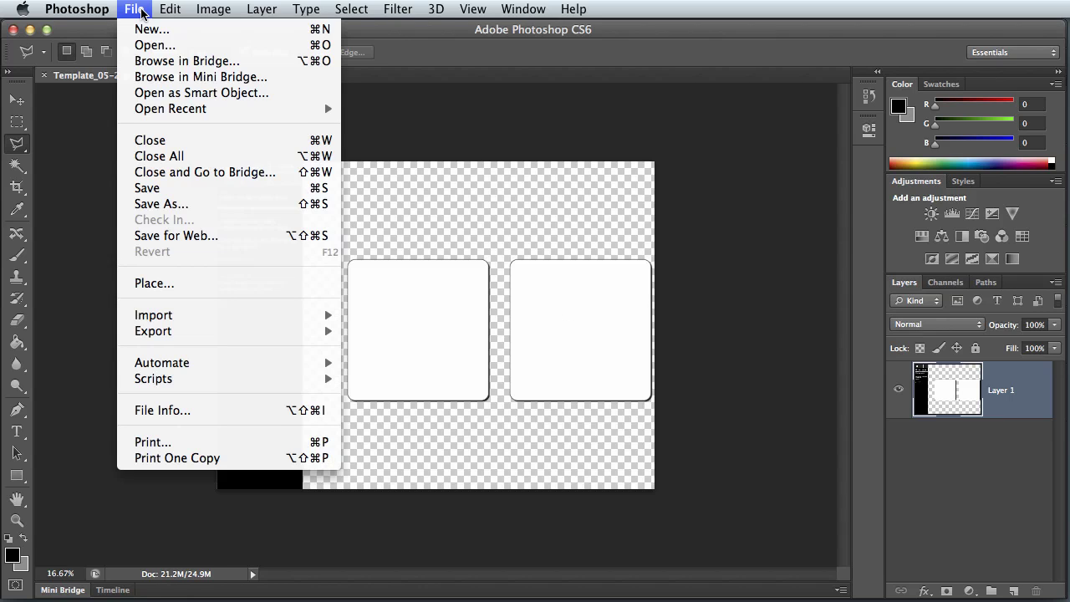
pyautogui.click(217, 204)
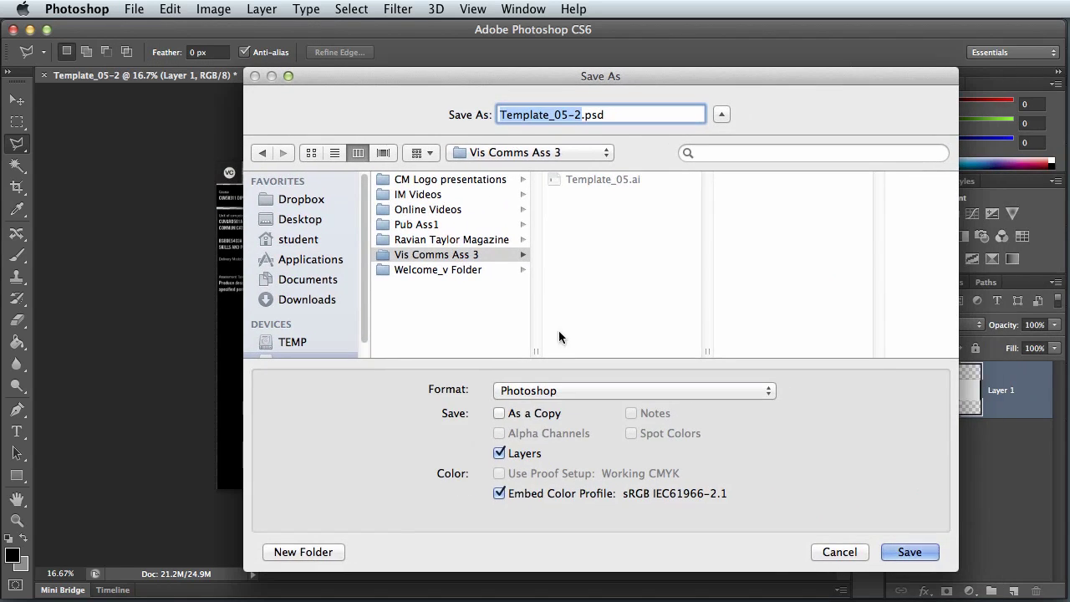
pyautogui.click(559, 392)
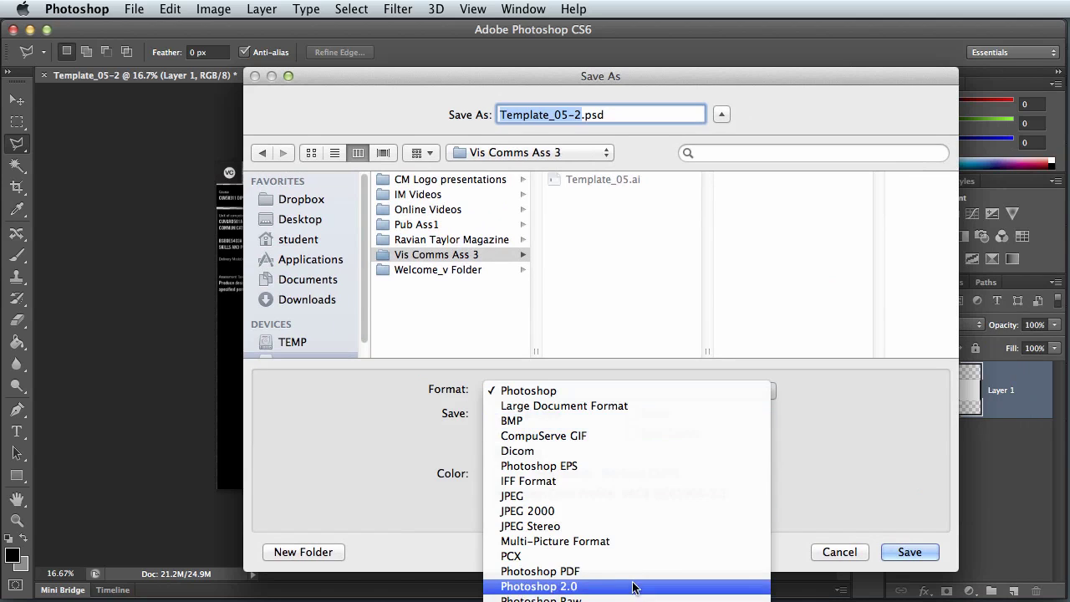
pyautogui.click(605, 575)
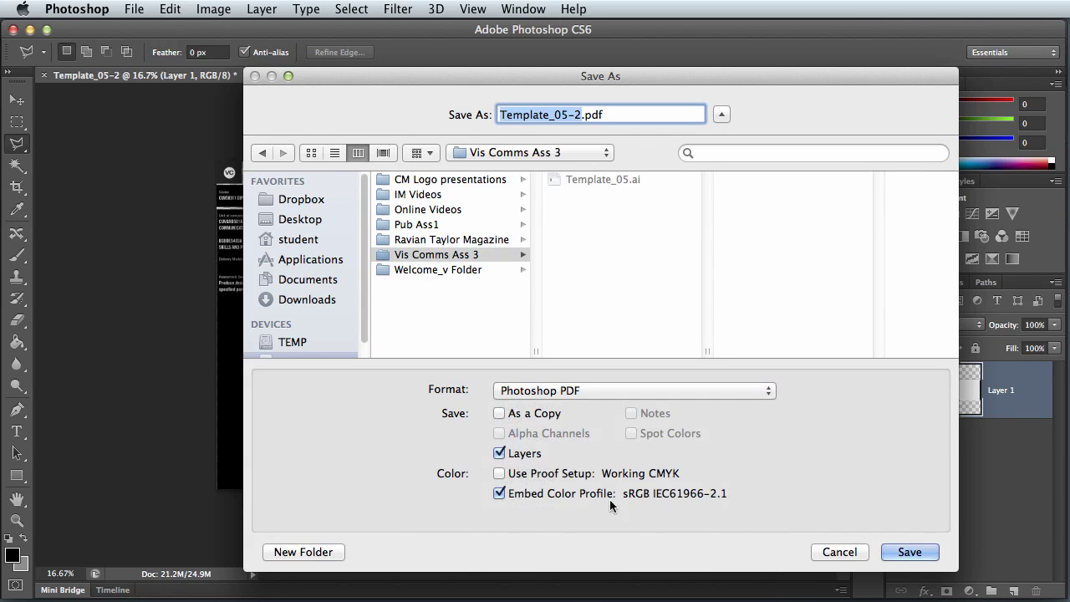
pyautogui.moveTo(619, 76); pyautogui.dragTo(545, 72)
pyautogui.click(233, 217)
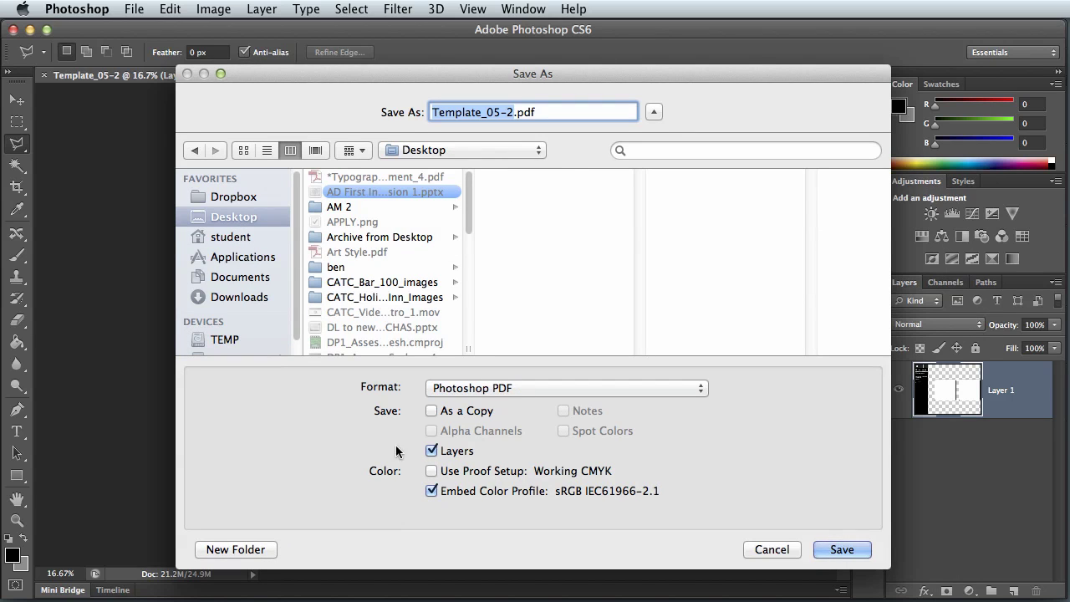
pyautogui.click(858, 551)
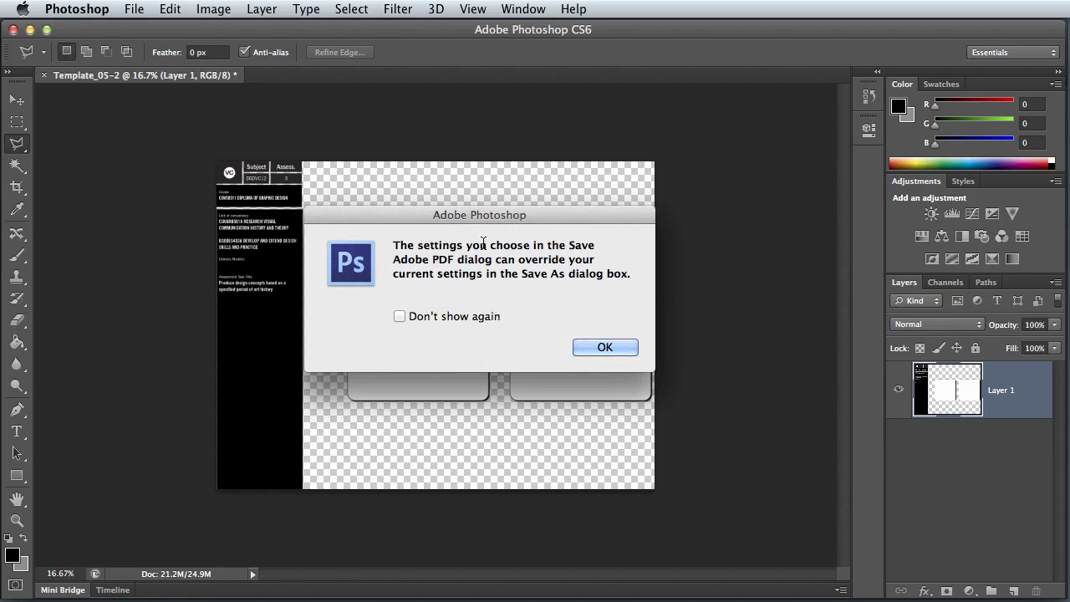
# - Confirm the PDF with the High Quality Print preset and accept the compatibility warning
pyautogui.click(596, 349)
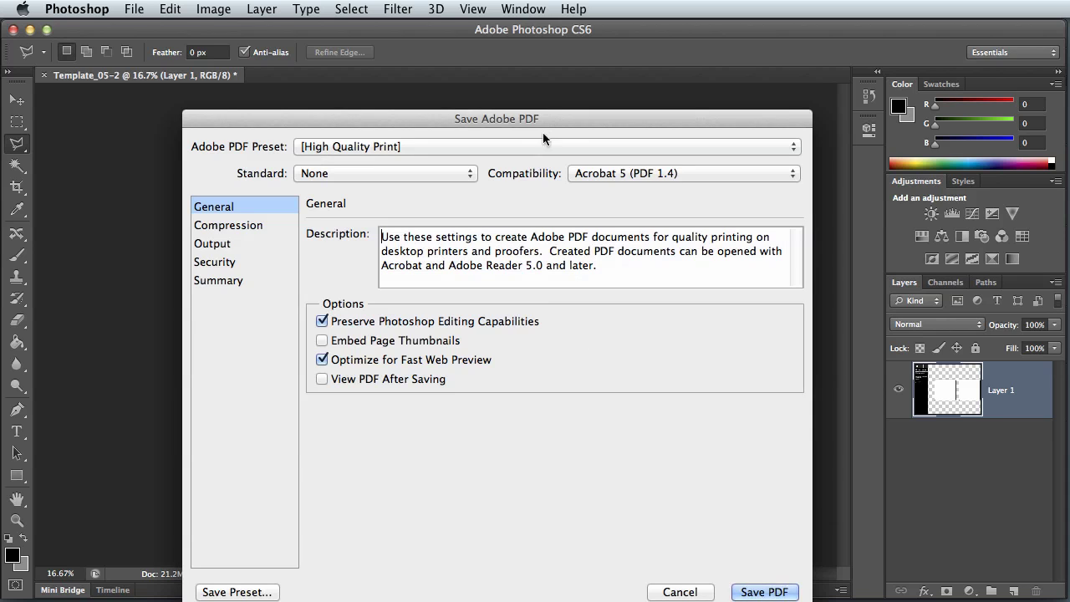
pyautogui.moveTo(536, 114); pyautogui.dragTo(529, 61)
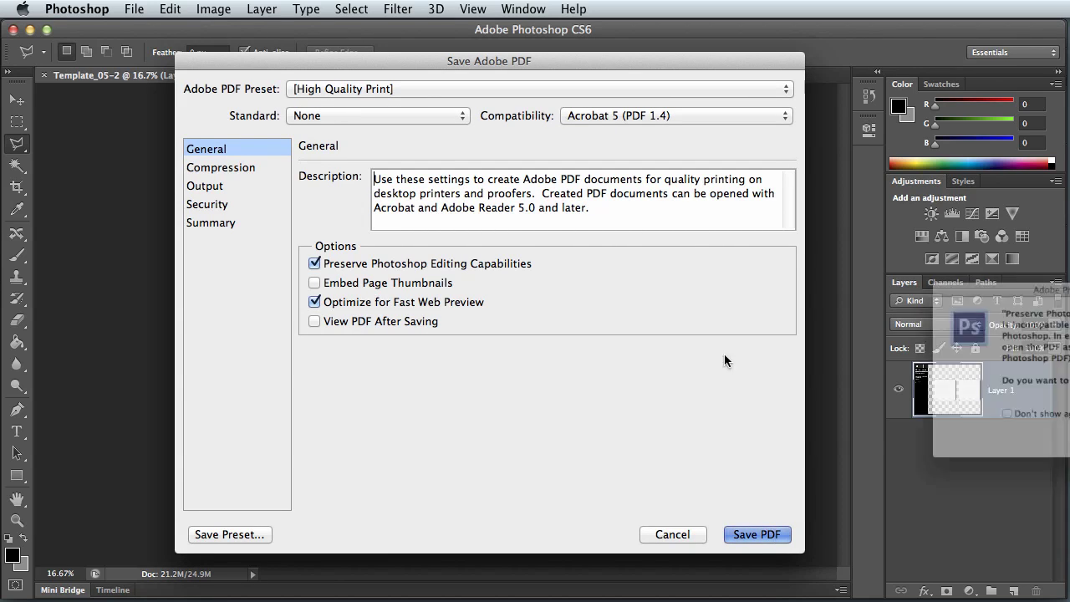
pyautogui.click(771, 535)
pyautogui.moveTo(545, 172); pyautogui.dragTo(442, 159)
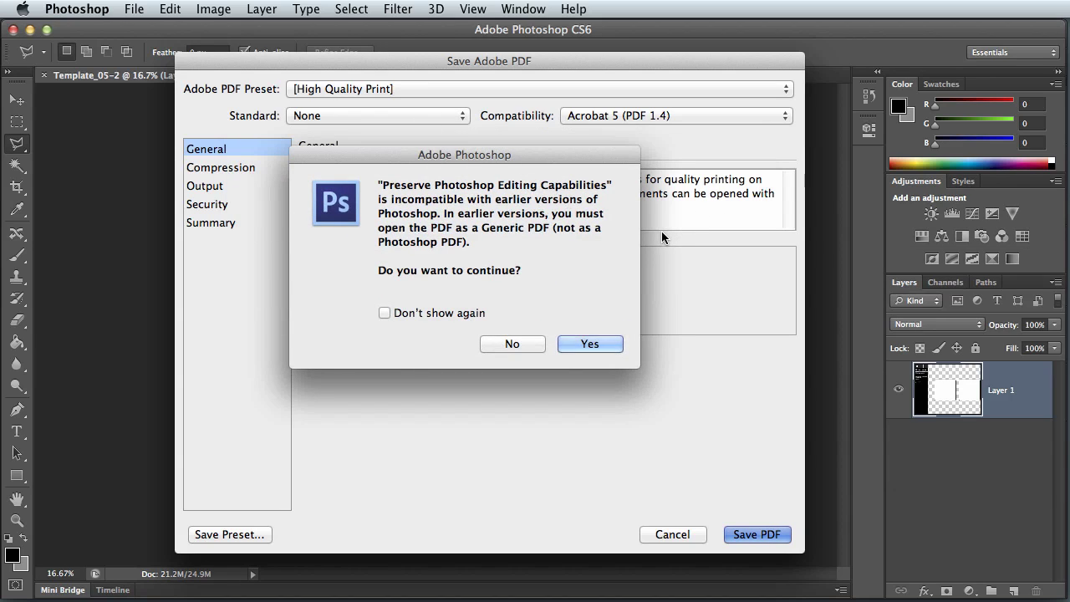
pyautogui.click(591, 342)
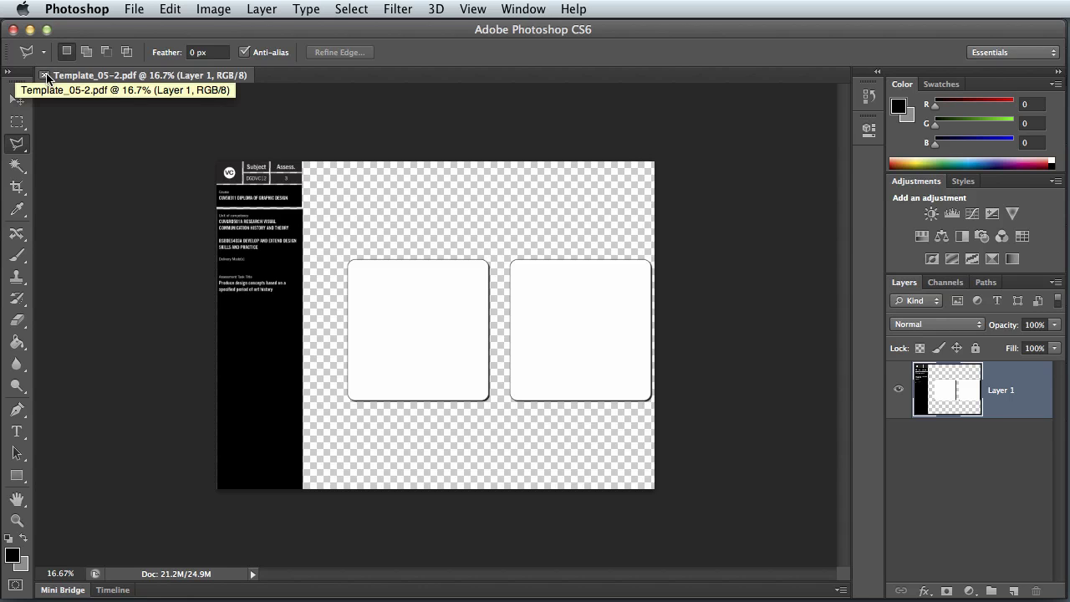
# - Import page 4 of Template_05.ai, the tablet outlines, as a new Template_05-4 document
pyautogui.press('super+o')
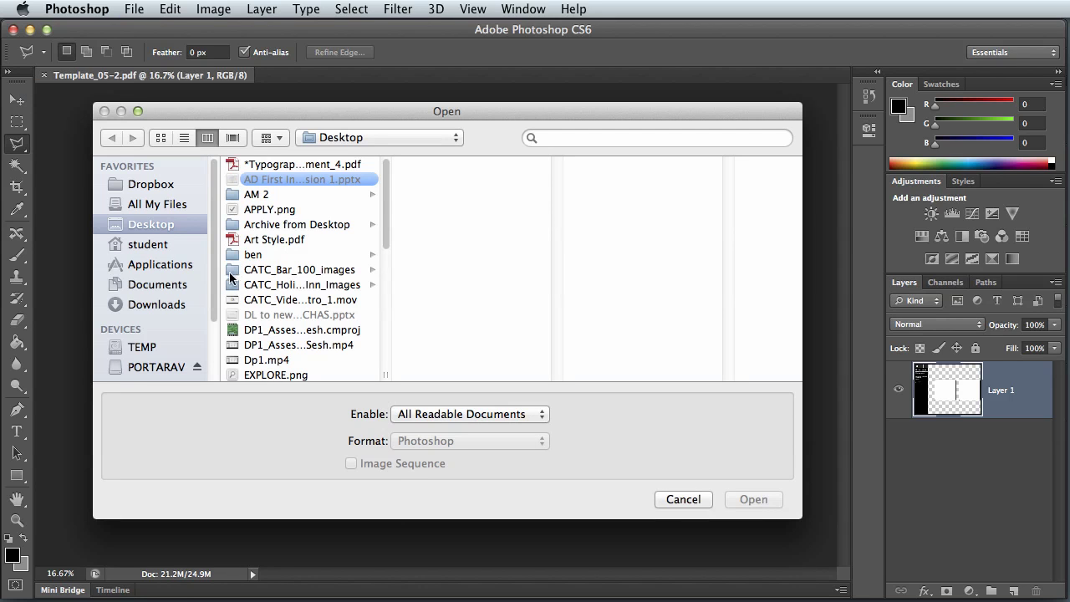
pyautogui.click(139, 372)
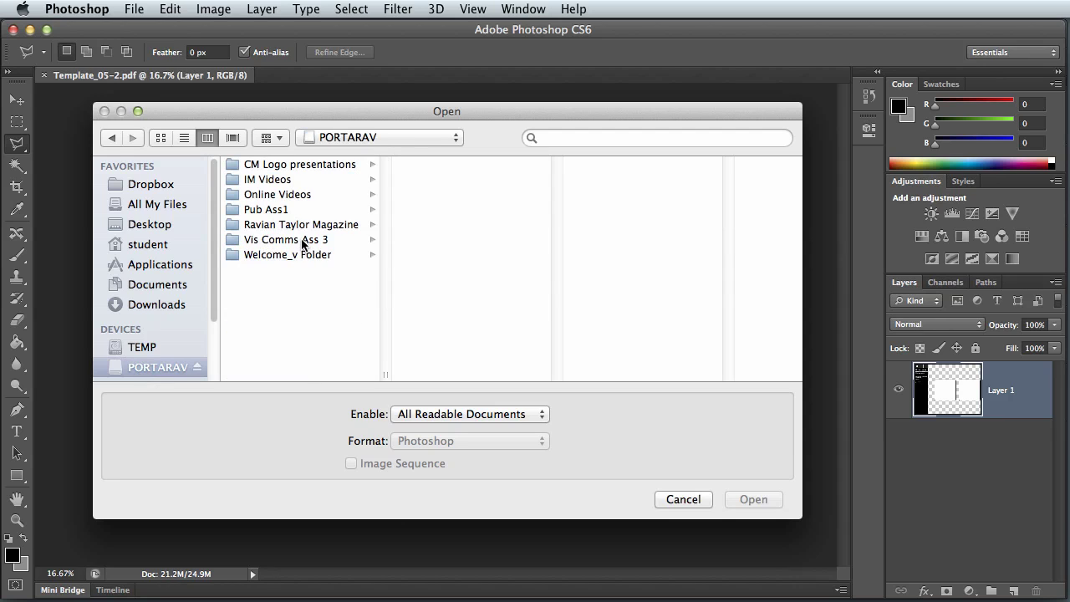
pyautogui.click(303, 241)
pyautogui.click(435, 166)
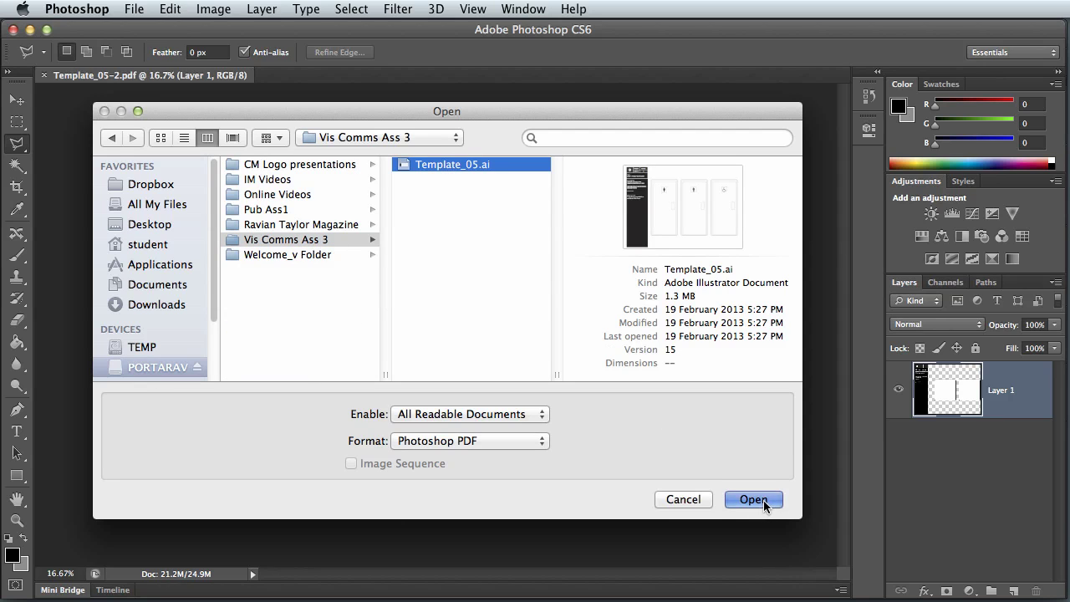
pyautogui.click(763, 502)
pyautogui.click(422, 160)
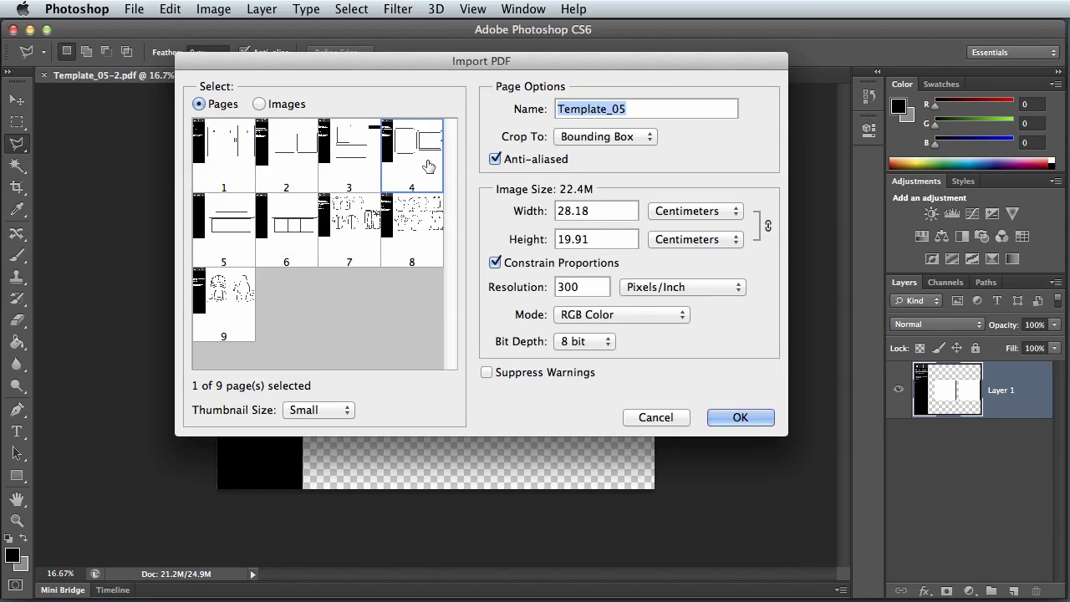
pyautogui.click(739, 417)
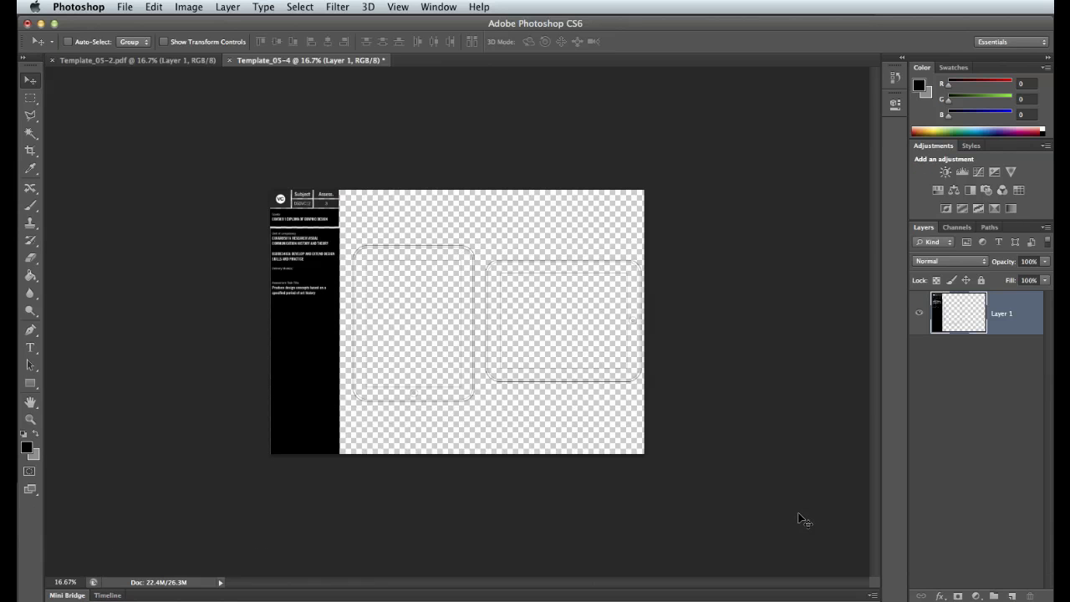
# - Flatten the Template_05-4 tablet page onto a white background, then return to Illustrator
pyautogui.click(230, 7)
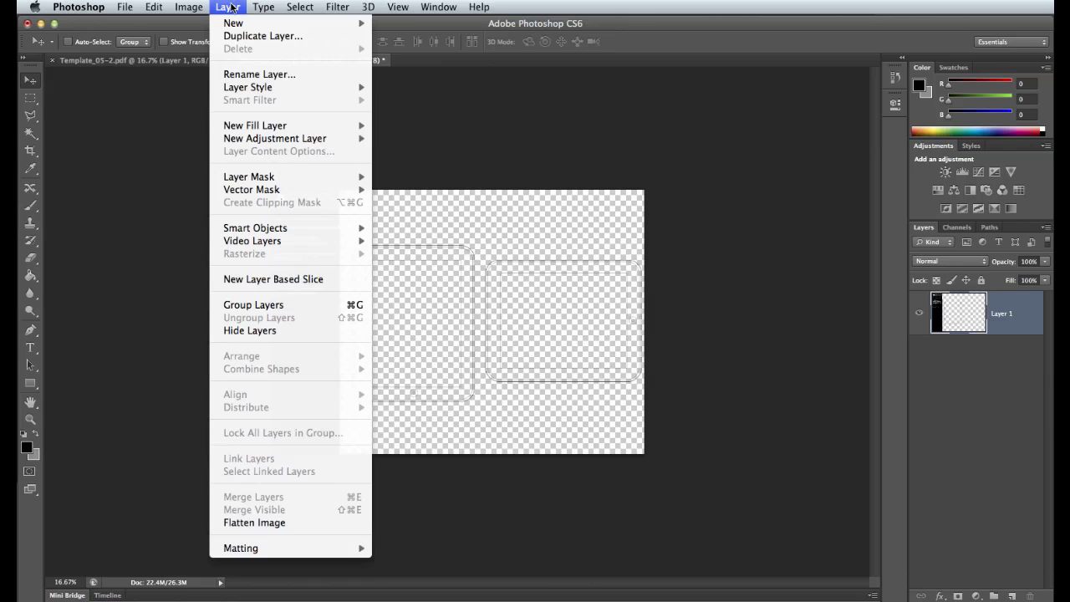
pyautogui.click(578, 6)
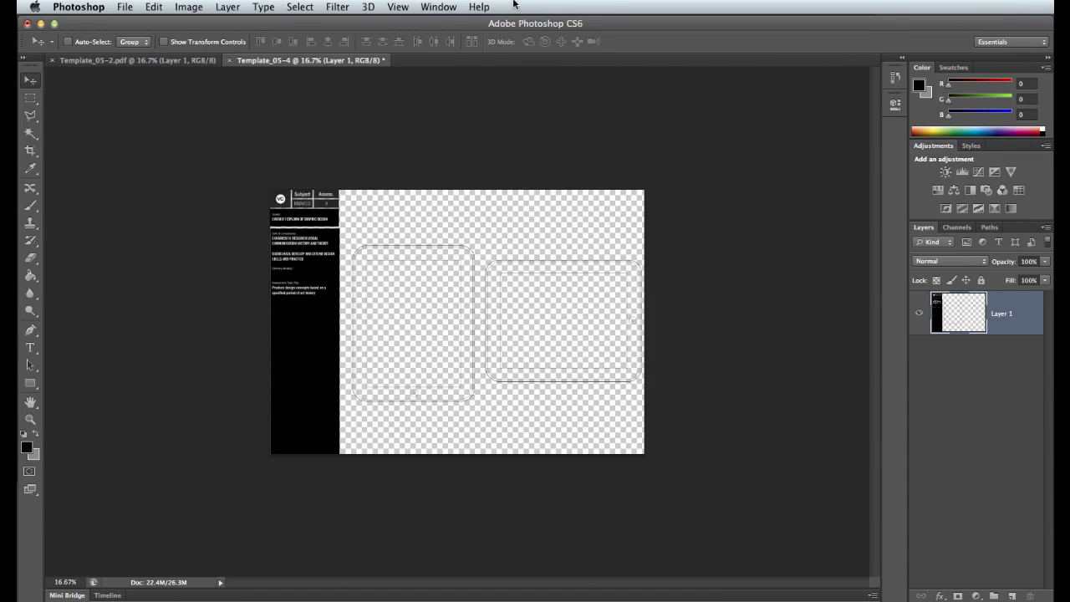
pyautogui.click(227, 6)
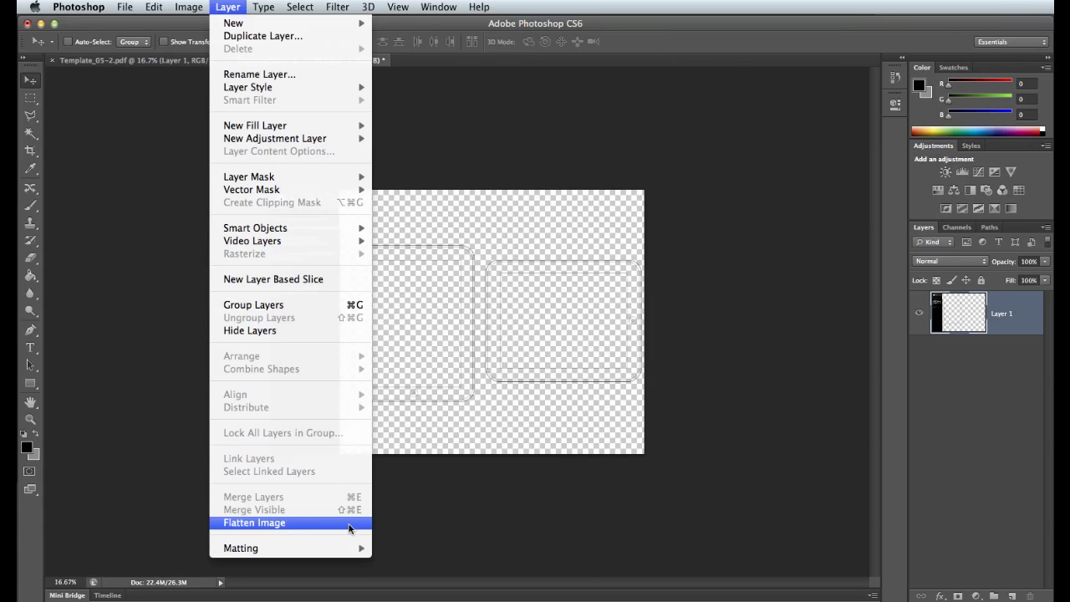
pyautogui.click(255, 522)
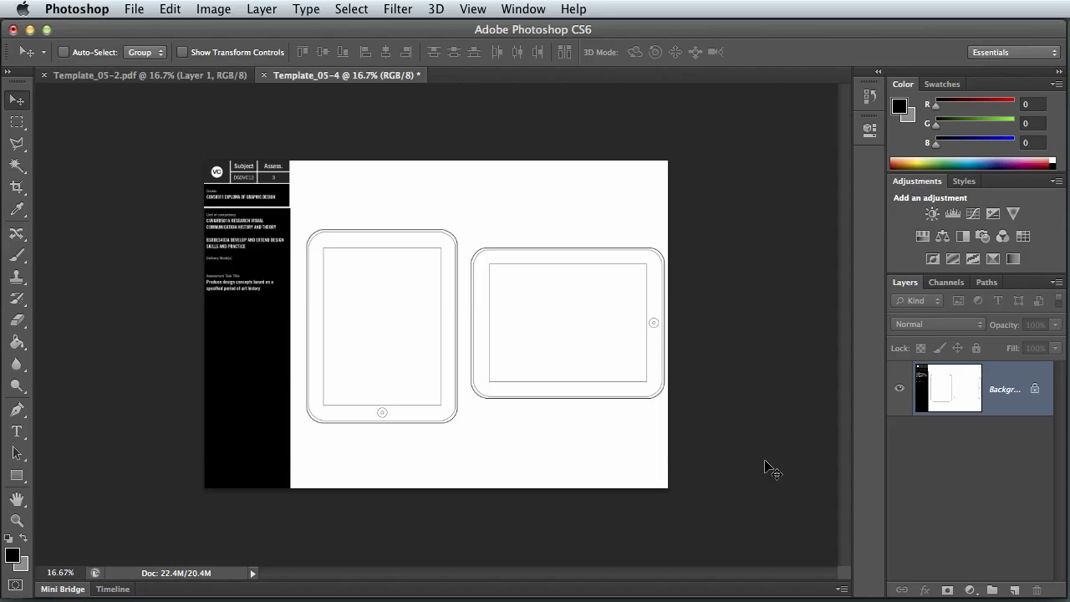
pyautogui.click(1048, 584)
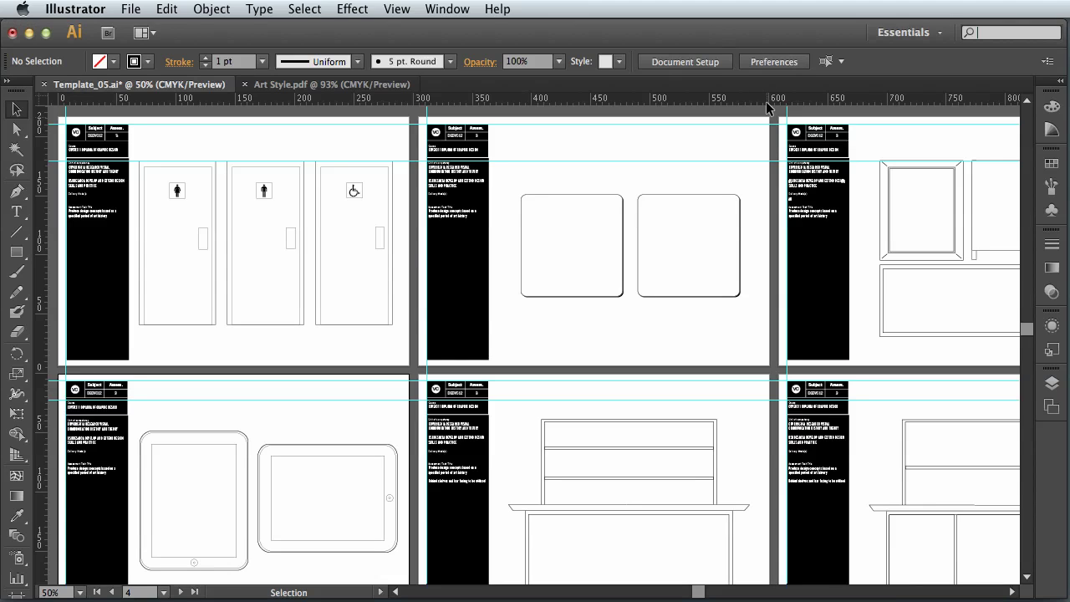
# - Make Artboard 2 the active artboard in the Artboards panel
pyautogui.click(1050, 405)
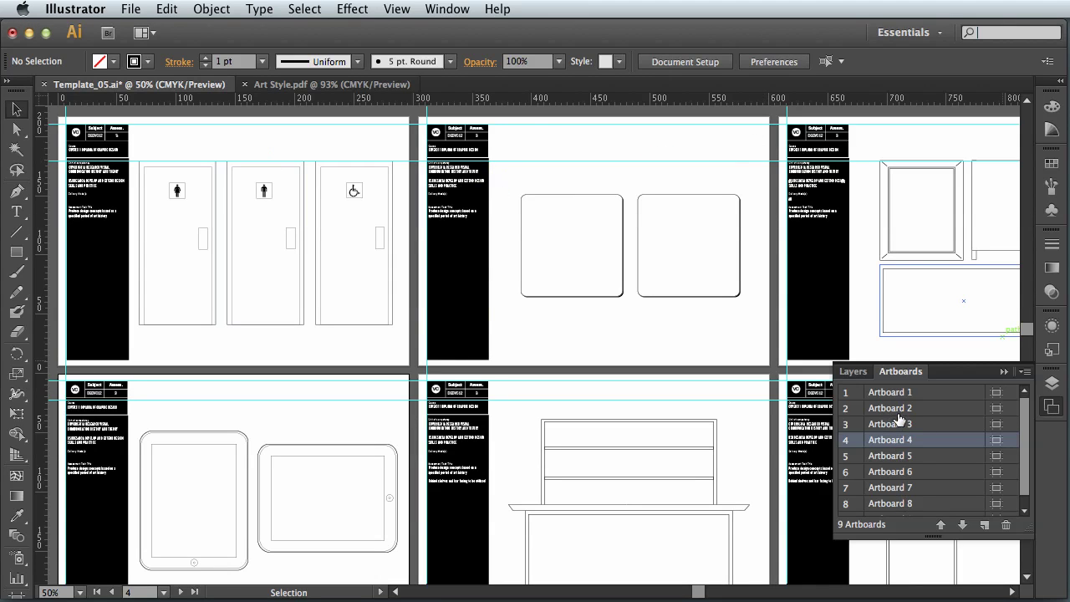
pyautogui.click(1053, 409)
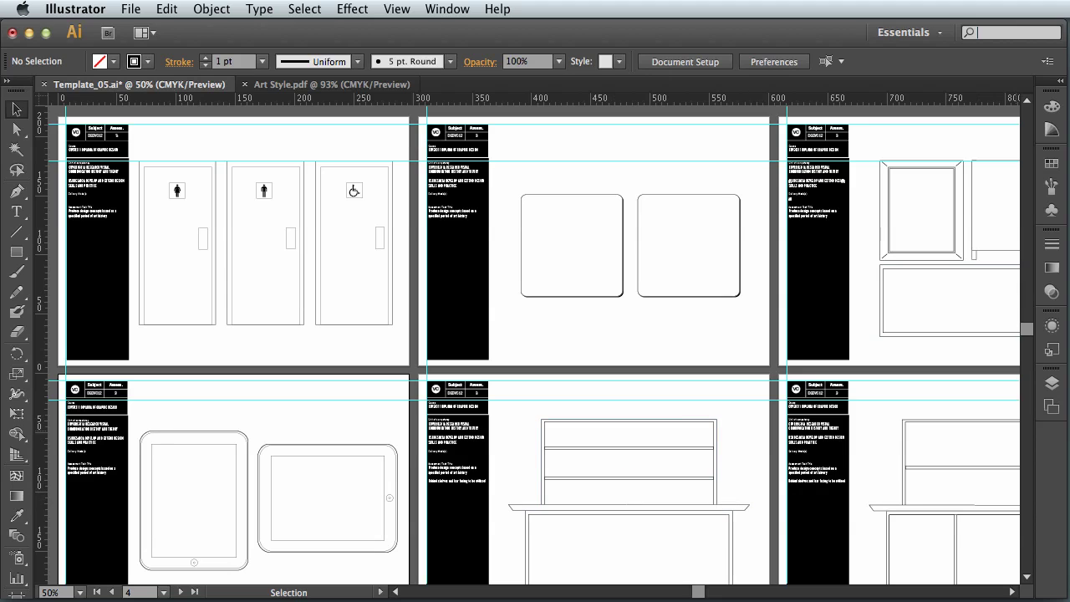
pyautogui.click(1052, 407)
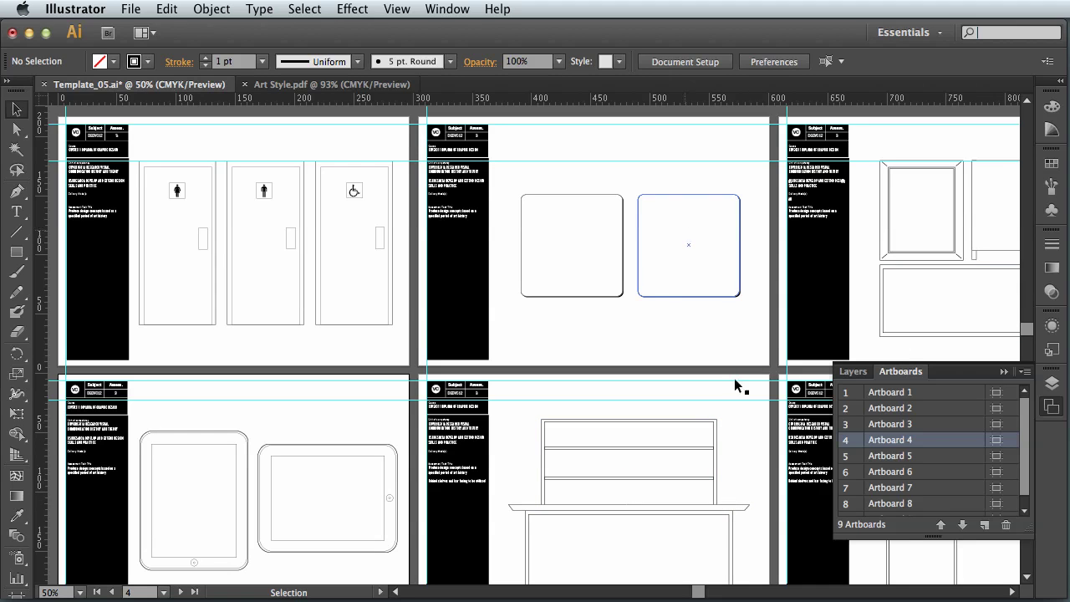
pyautogui.click(907, 408)
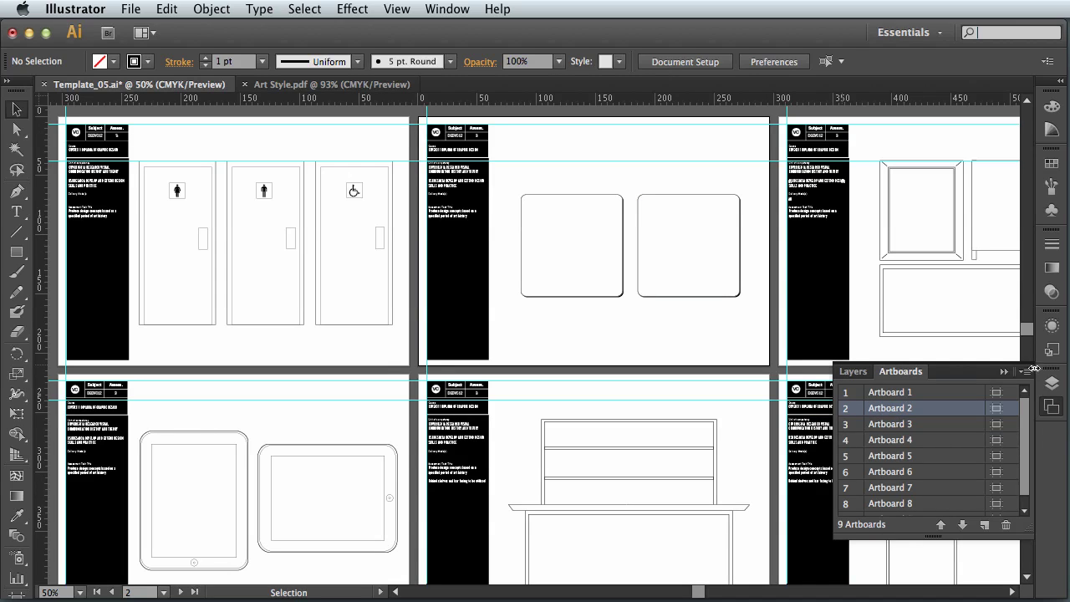
pyautogui.click(1002, 372)
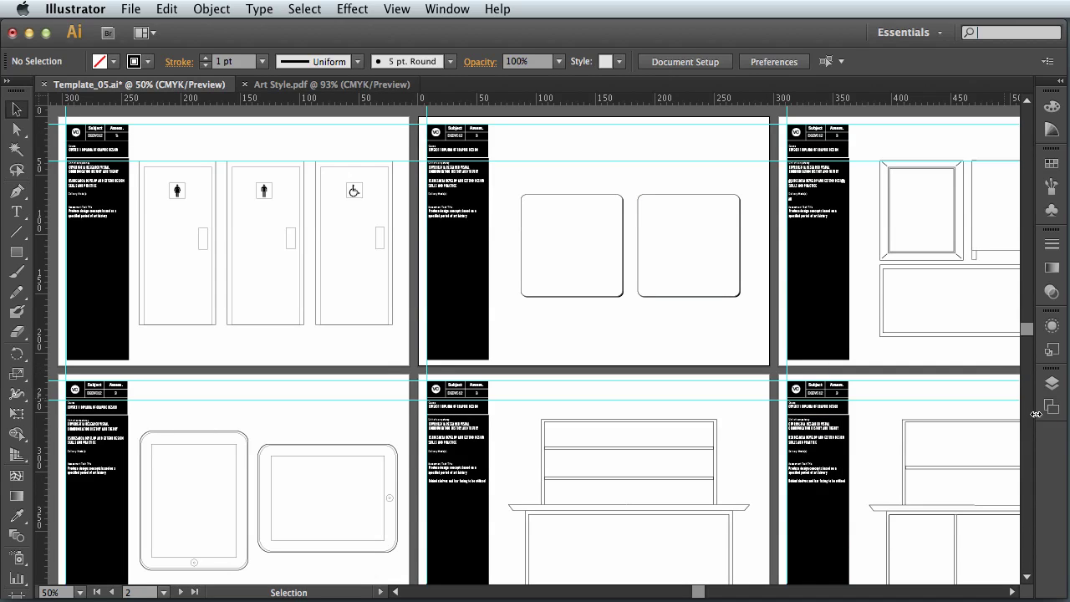
# - Look over the coasters in Art Style.pdf, then return to Photoshop
pyautogui.click(338, 86)
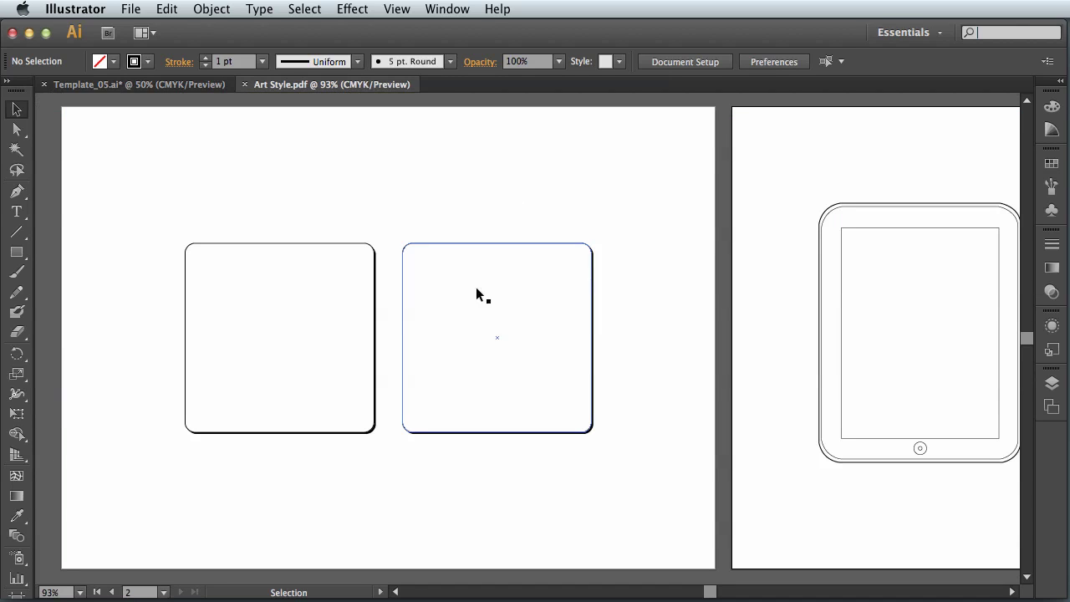
pyautogui.moveTo(780, 266); pyautogui.dragTo(748, 259)
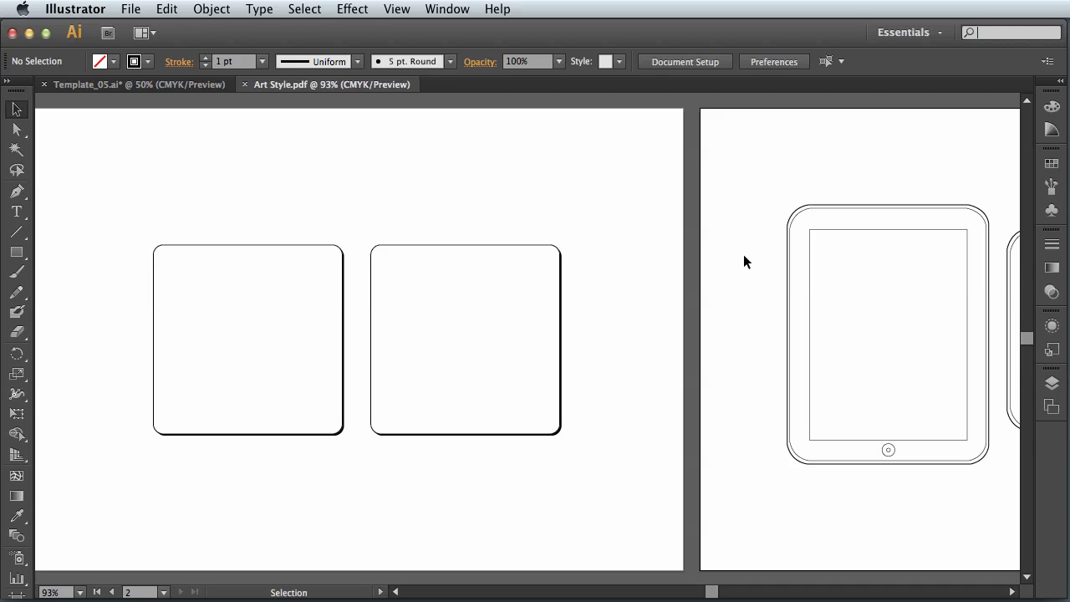
pyautogui.press('super+Tab')
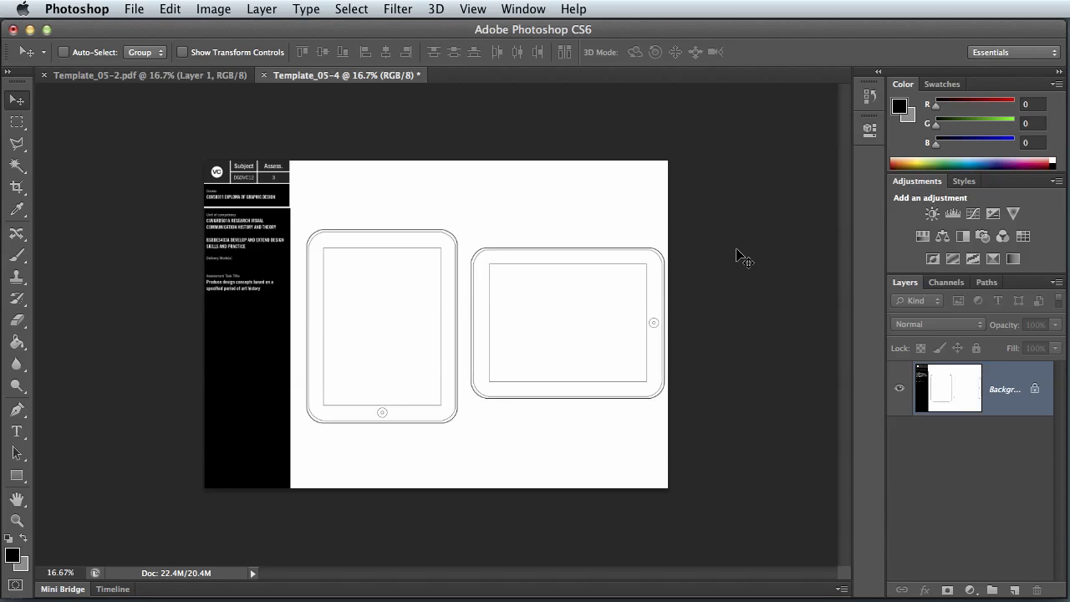